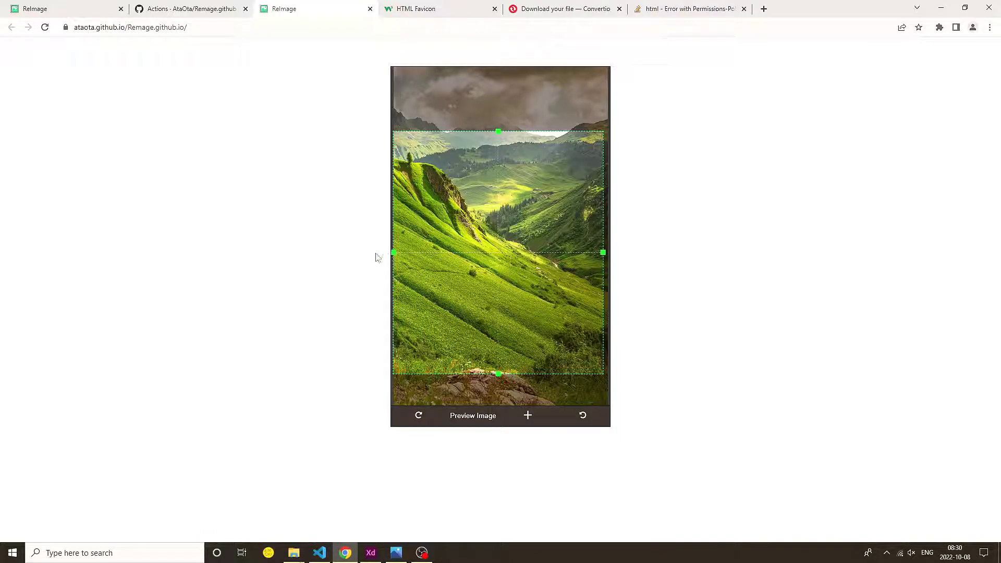
# - Crop the valley up to the image's right edge and check the cropped preview
pyautogui.moveTo(487, 278); pyautogui.dragTo(533, 245)
pyautogui.moveTo(596, 226); pyautogui.dragTo(602, 225)
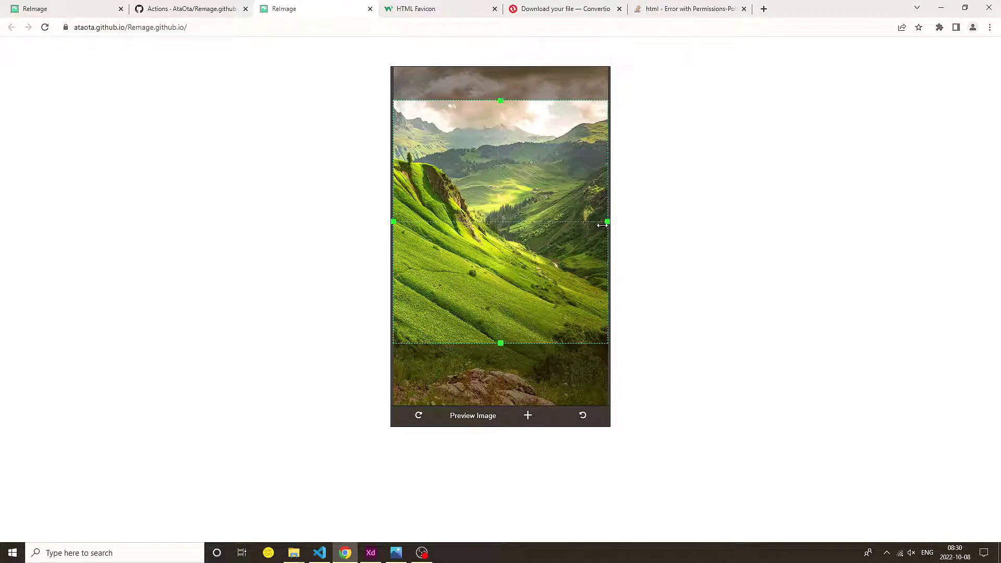
pyautogui.click(468, 416)
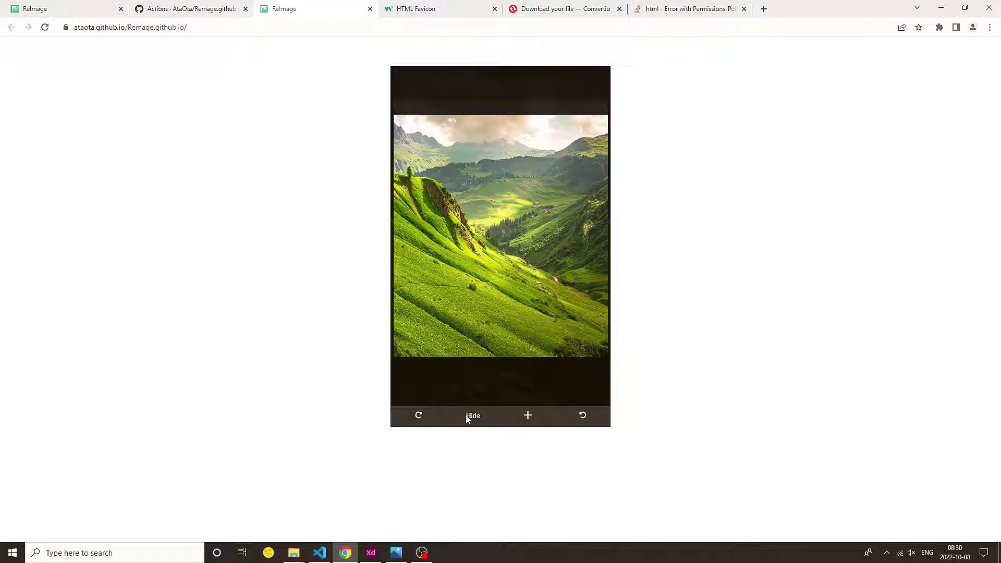
pyautogui.click(472, 415)
# - Rotate the photo a quarter turn, crop its right portion top to bottom, and preview it
pyautogui.click(418, 416)
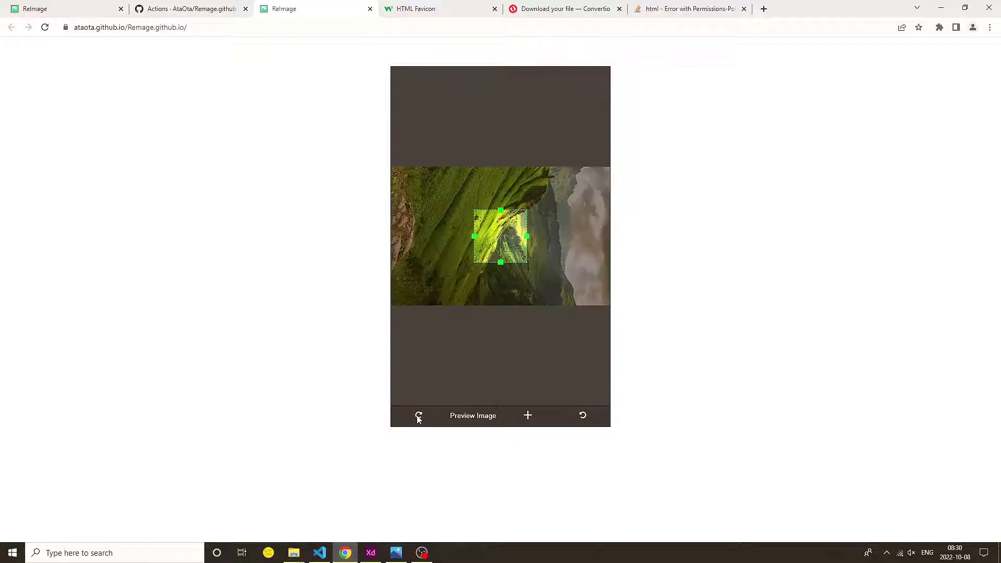
pyautogui.moveTo(506, 237); pyautogui.dragTo(451, 226)
pyautogui.moveTo(531, 252); pyautogui.dragTo(532, 311)
pyautogui.moveTo(541, 253); pyautogui.dragTo(544, 192)
pyautogui.moveTo(529, 270); pyautogui.dragTo(583, 313)
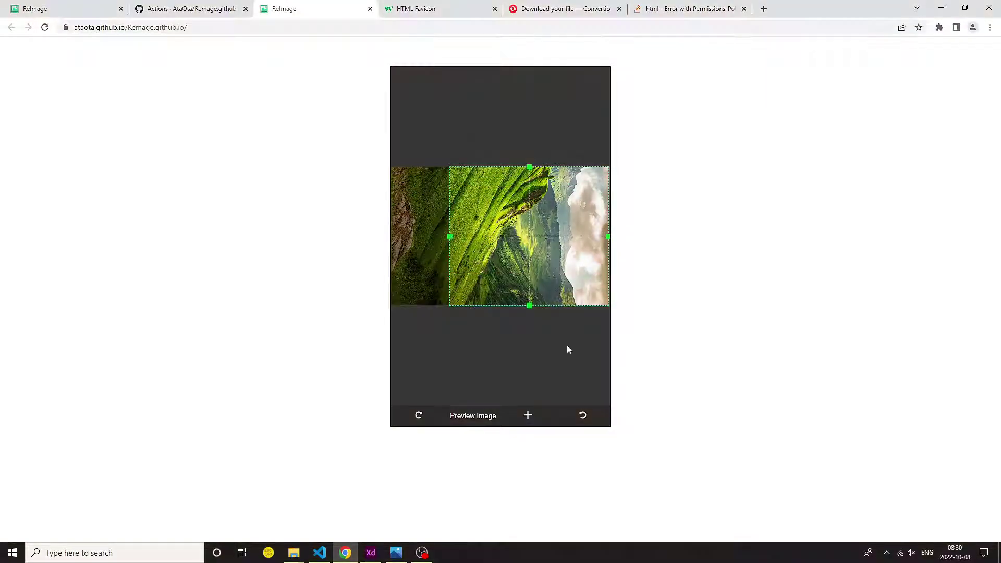
pyautogui.click(468, 416)
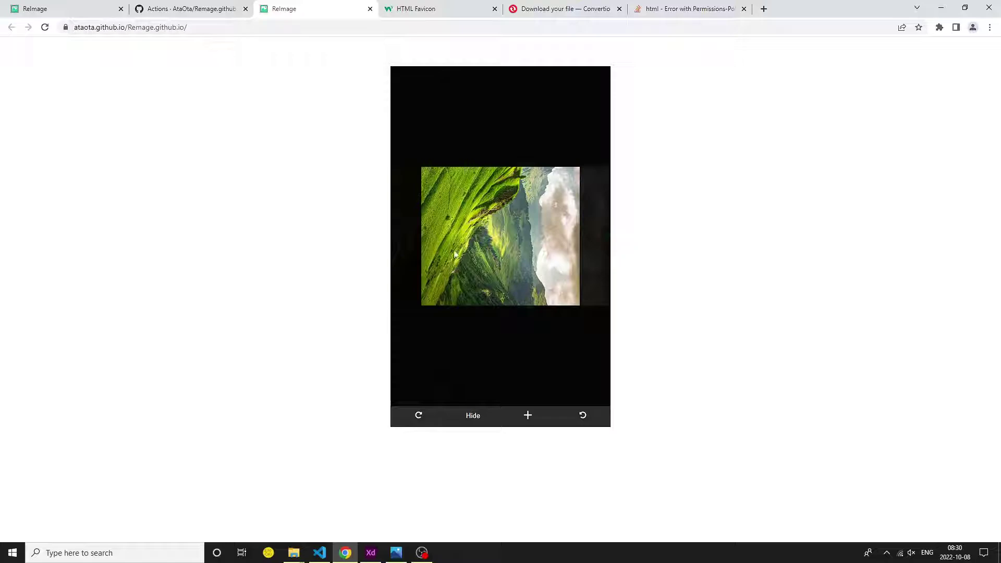
pyautogui.click(472, 416)
# - Load the Animy illustration from the Downloads folder
pyautogui.click(528, 415)
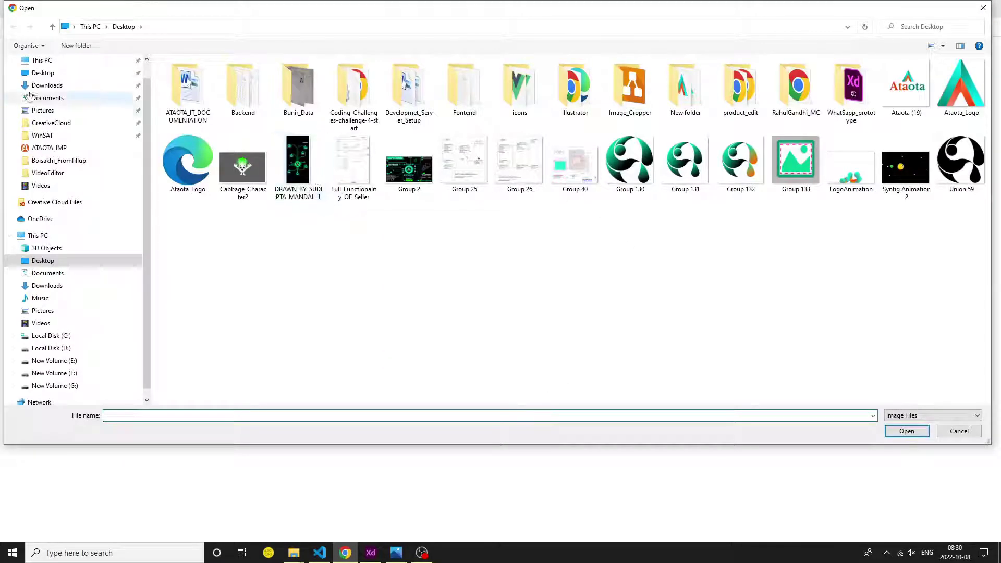
pyautogui.click(24, 85)
pyautogui.click(256, 263)
pyautogui.click(910, 431)
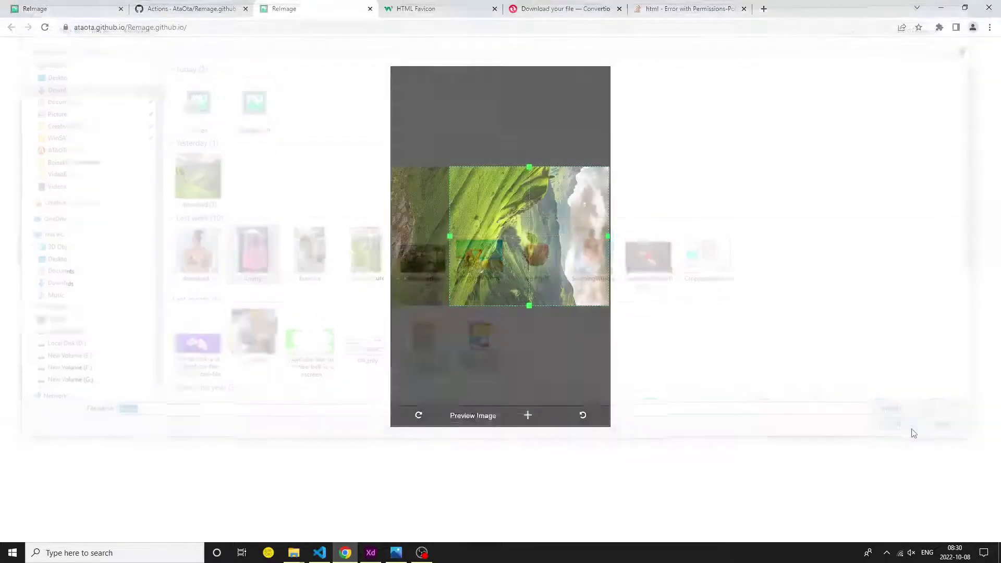
# - Rotate the illustration, crop around the girl's whole face, and preview it
pyautogui.click(582, 416)
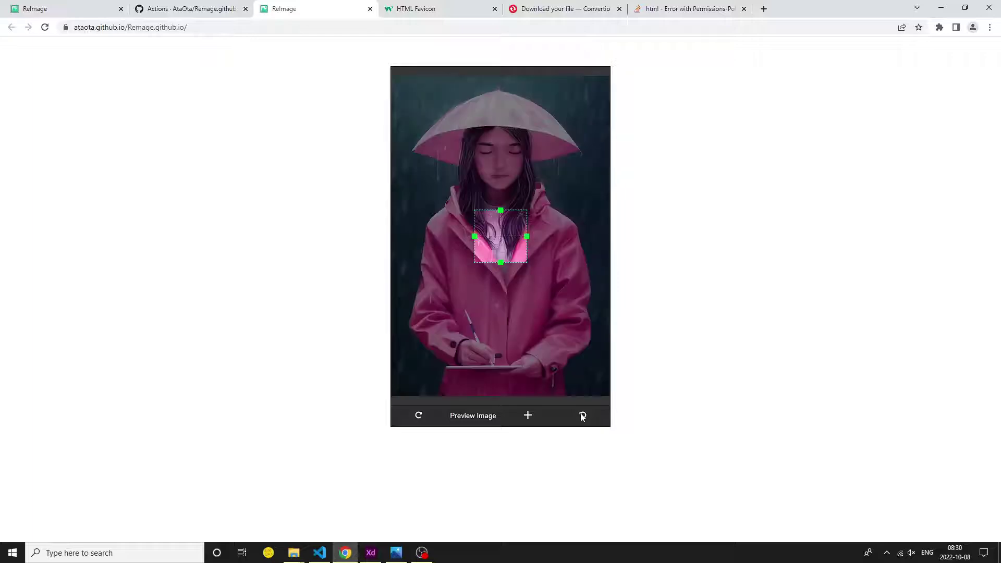
pyautogui.moveTo(494, 235)
pyautogui.mouseDown()
pyautogui.moveTo(495, 166)
pyautogui.moveTo(473, 142)
pyautogui.moveTo(475, 239)
pyautogui.mouseUp()
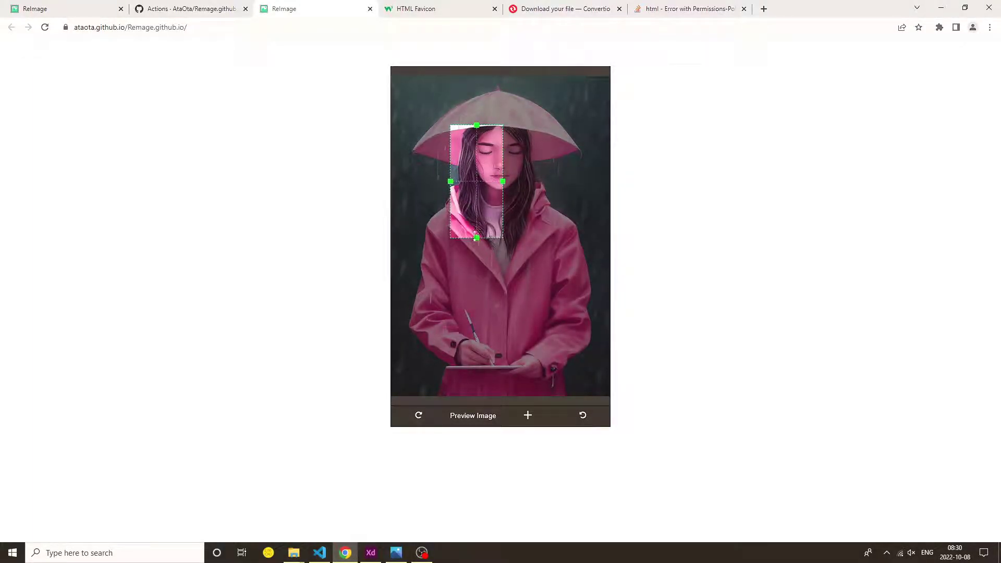
pyautogui.moveTo(499, 185); pyautogui.dragTo(521, 192)
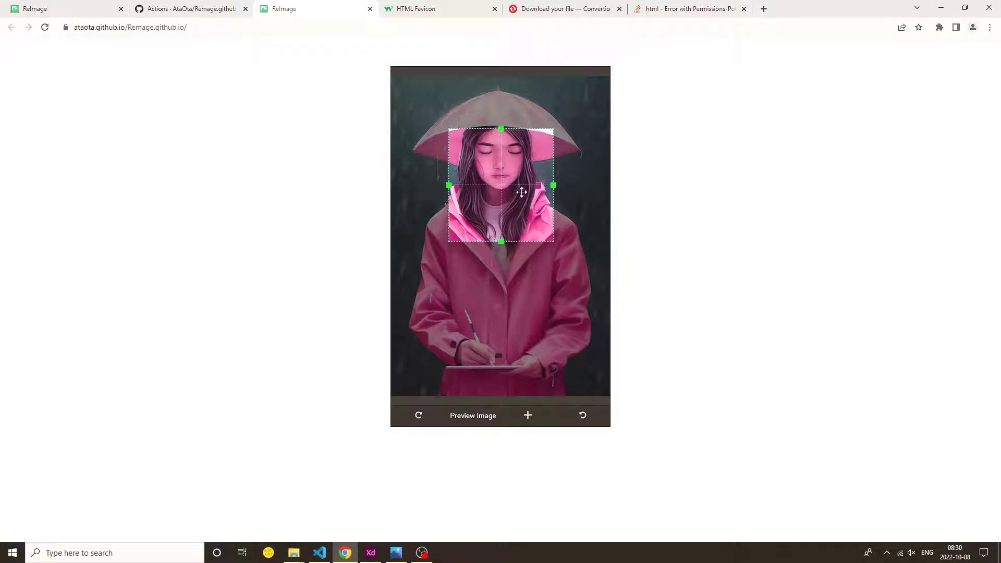
pyautogui.click(475, 416)
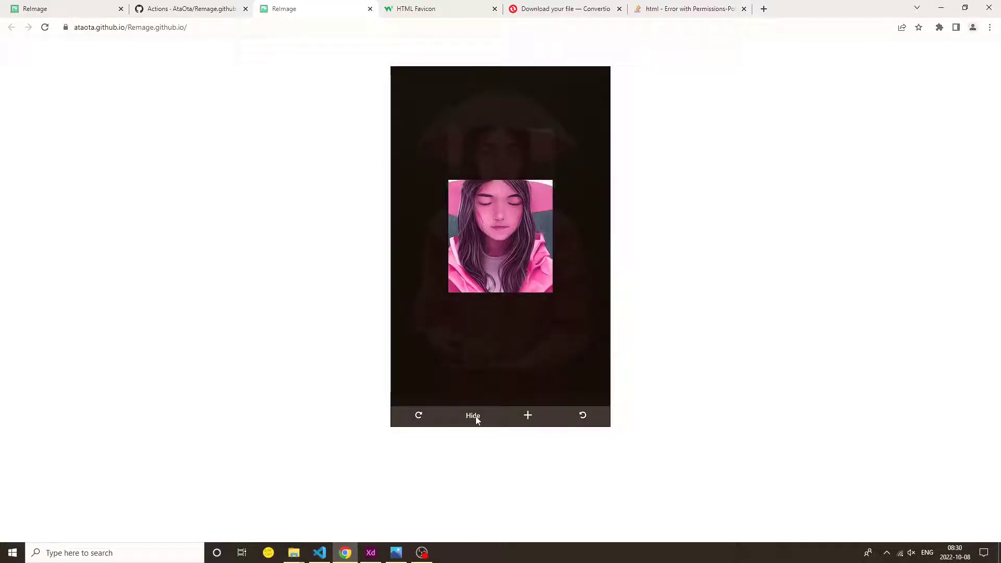
# - Turn the image upside down, crop the top-left hands area, and preview the result
pyautogui.click(582, 415)
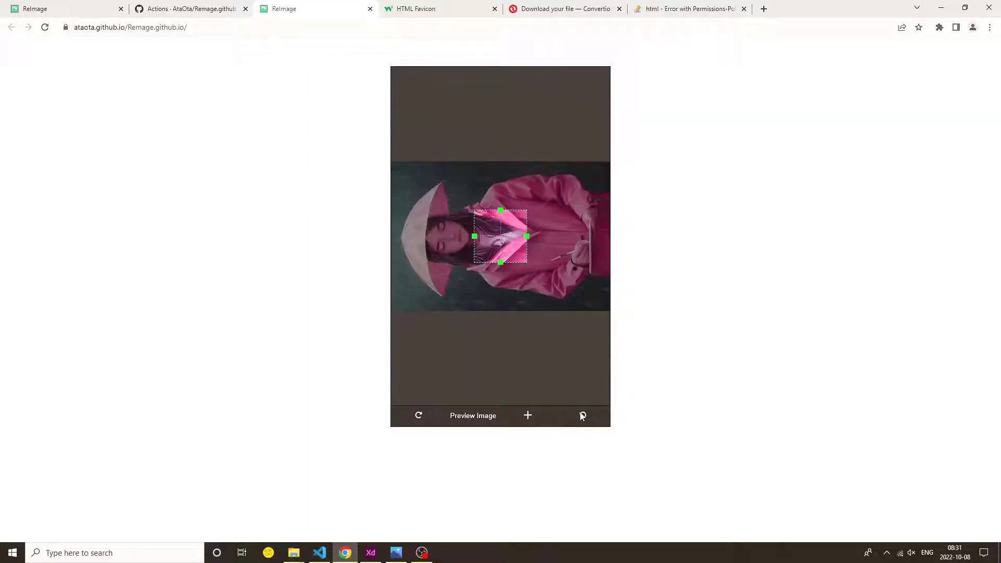
pyautogui.click(582, 415)
pyautogui.moveTo(504, 224); pyautogui.dragTo(573, 102)
pyautogui.moveTo(511, 129); pyautogui.dragTo(511, 162)
pyautogui.moveTo(444, 118); pyautogui.dragTo(408, 115)
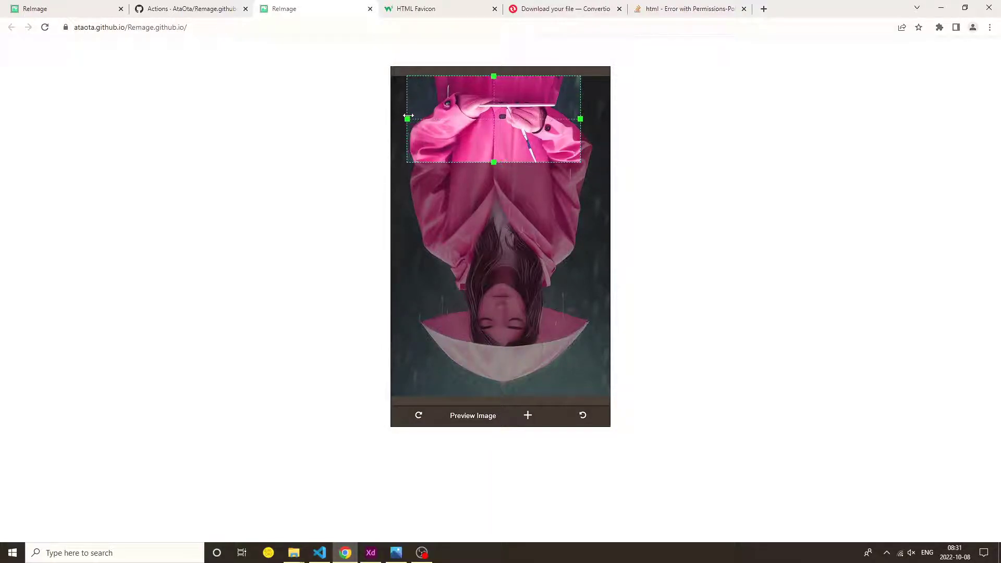
pyautogui.click(473, 416)
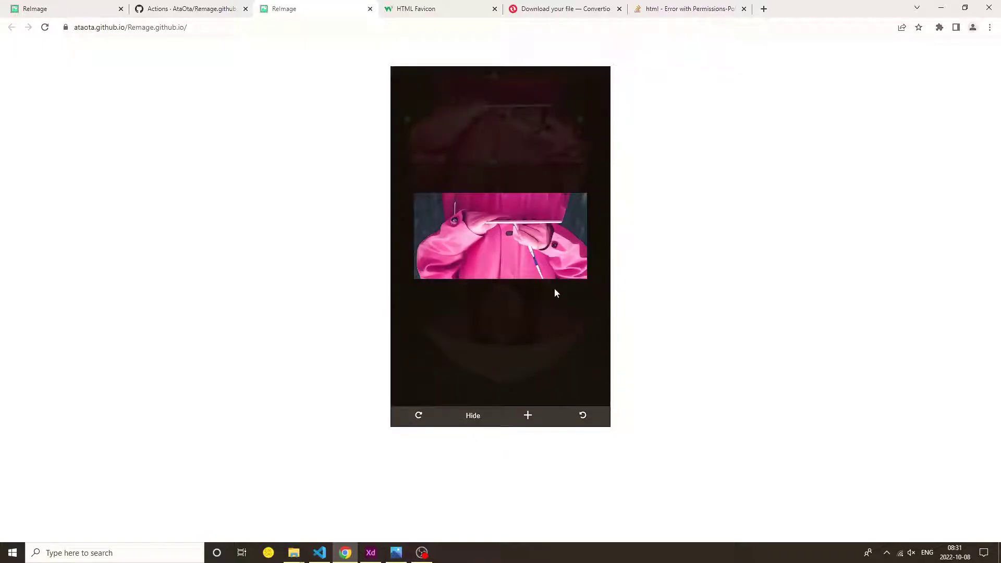
pyautogui.click(478, 416)
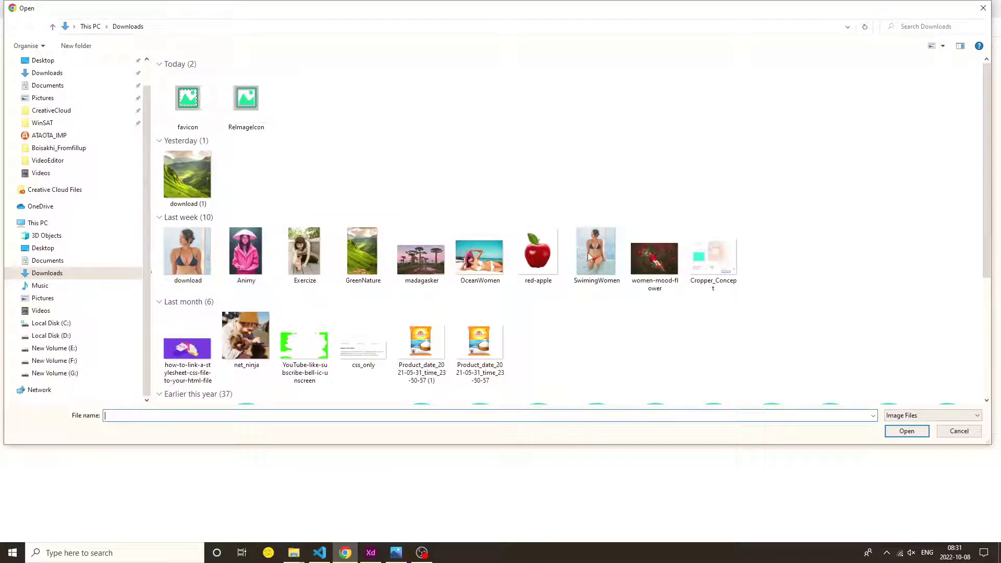
# - Open the SwimingWomen photo and rotate it twice until upright
pyautogui.click(591, 253)
pyautogui.click(910, 431)
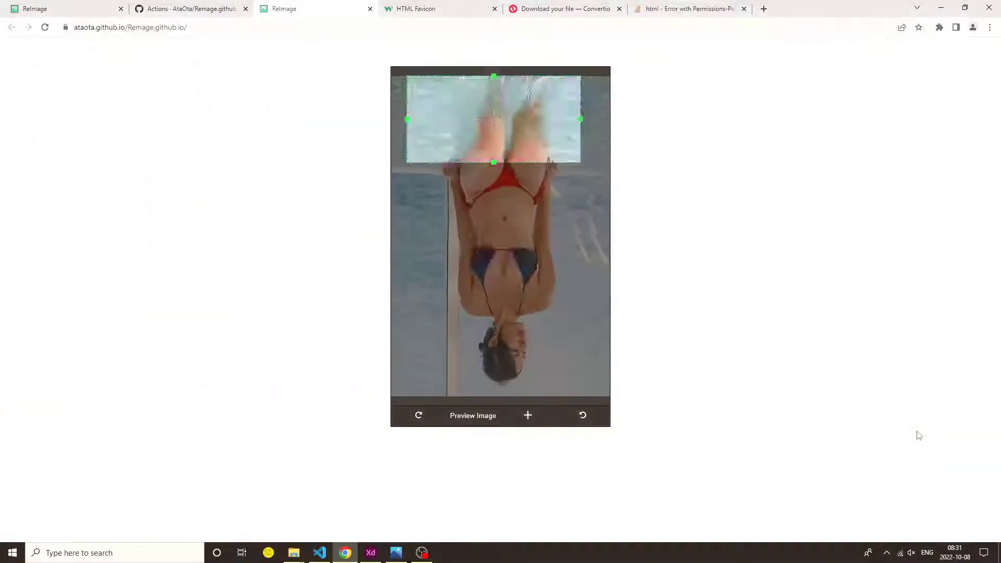
pyautogui.click(418, 415)
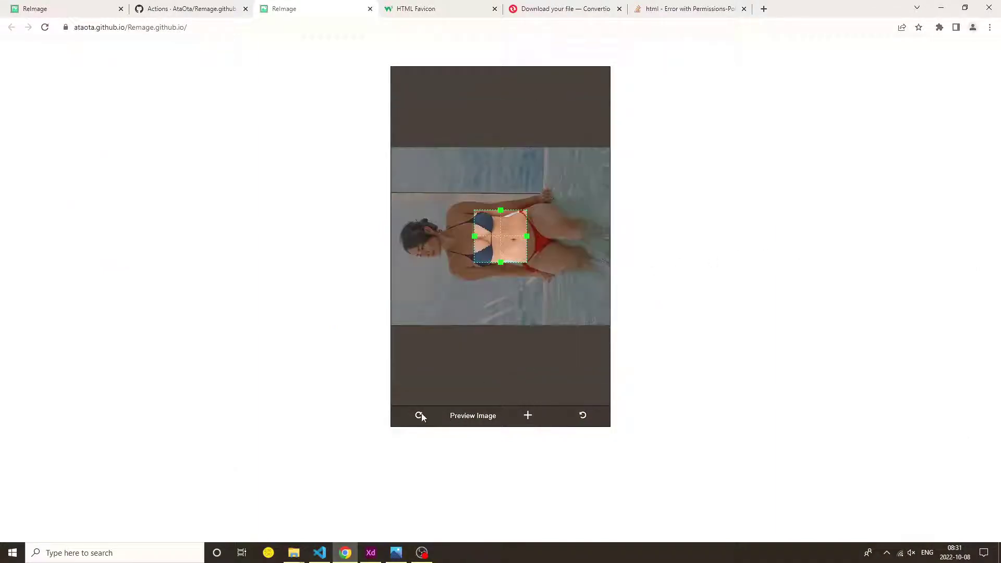
pyautogui.click(420, 415)
# - Resize the crop box to frame the woman from her head down to the water
pyautogui.moveTo(501, 259); pyautogui.dragTo(568, 127)
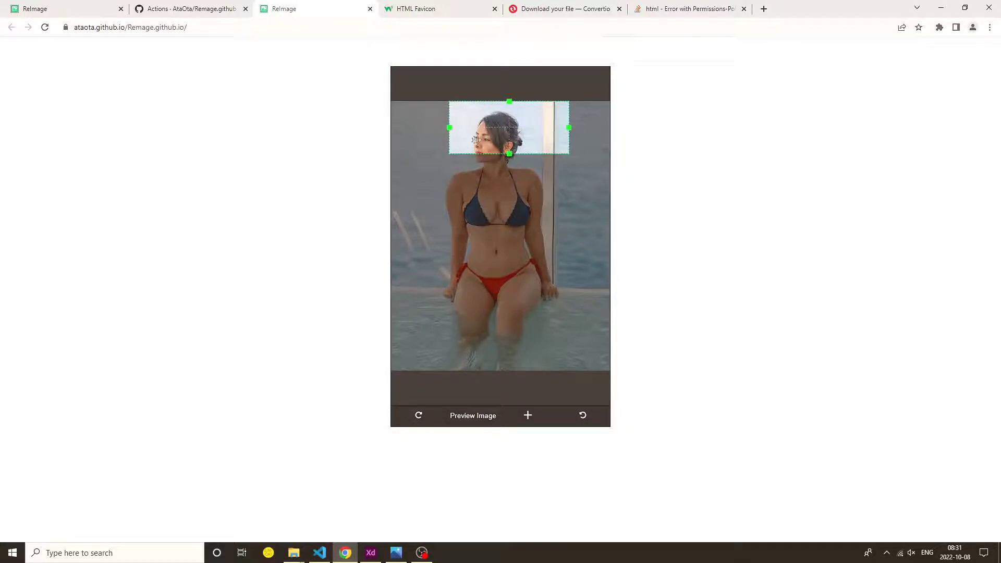
pyautogui.moveTo(447, 128); pyautogui.dragTo(419, 127)
pyautogui.moveTo(494, 154); pyautogui.dragTo(494, 353)
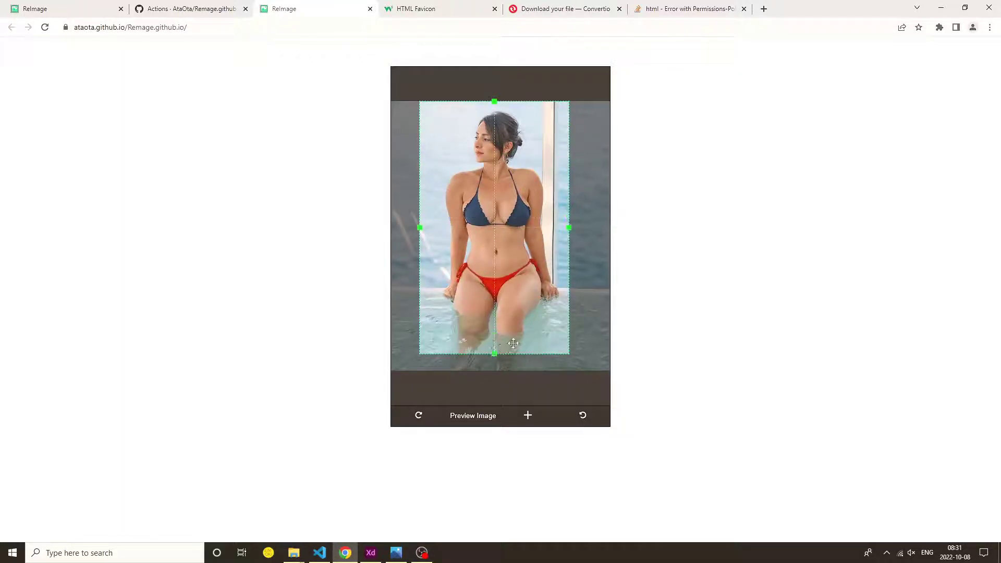
pyautogui.rightClick(727, 256)
# - Open DevTools with Galaxy A51/71 phone emulation, recrop around the woman, and preview it
pyautogui.click(756, 407)
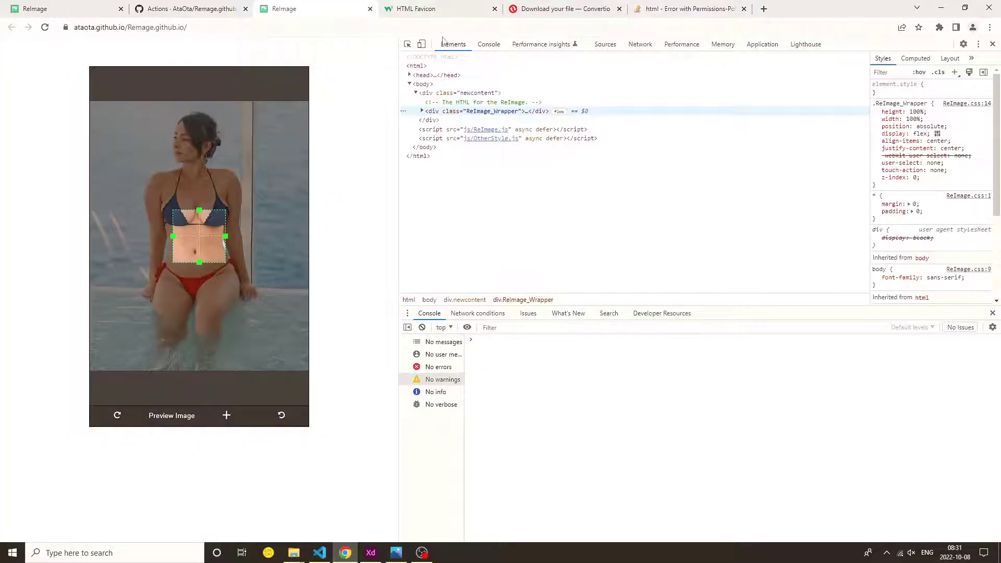
pyautogui.click(422, 44)
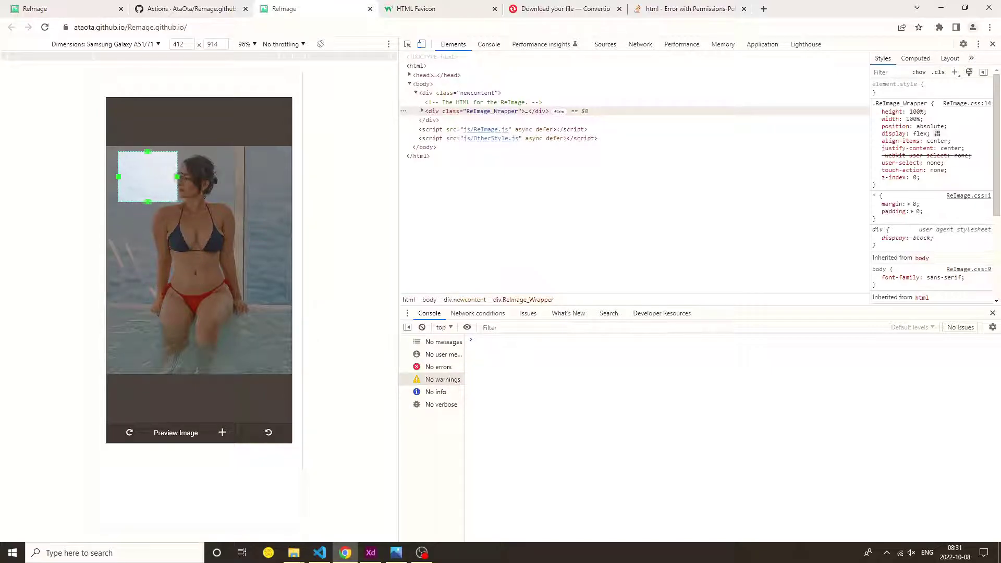
pyautogui.moveTo(174, 176); pyautogui.dragTo(257, 176)
pyautogui.moveTo(188, 202); pyautogui.dragTo(189, 362)
pyautogui.moveTo(190, 323); pyautogui.dragTo(197, 321)
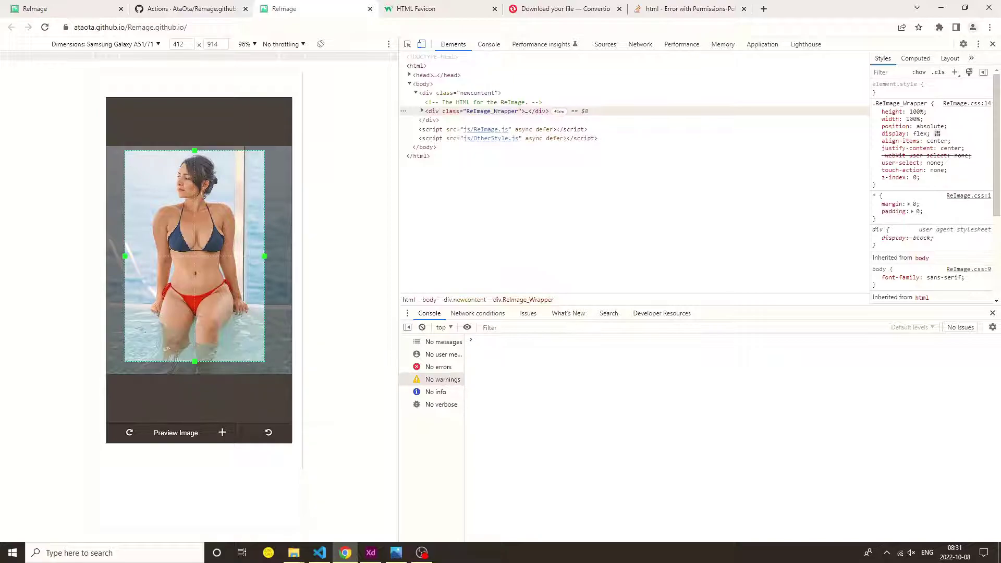
pyautogui.click(176, 432)
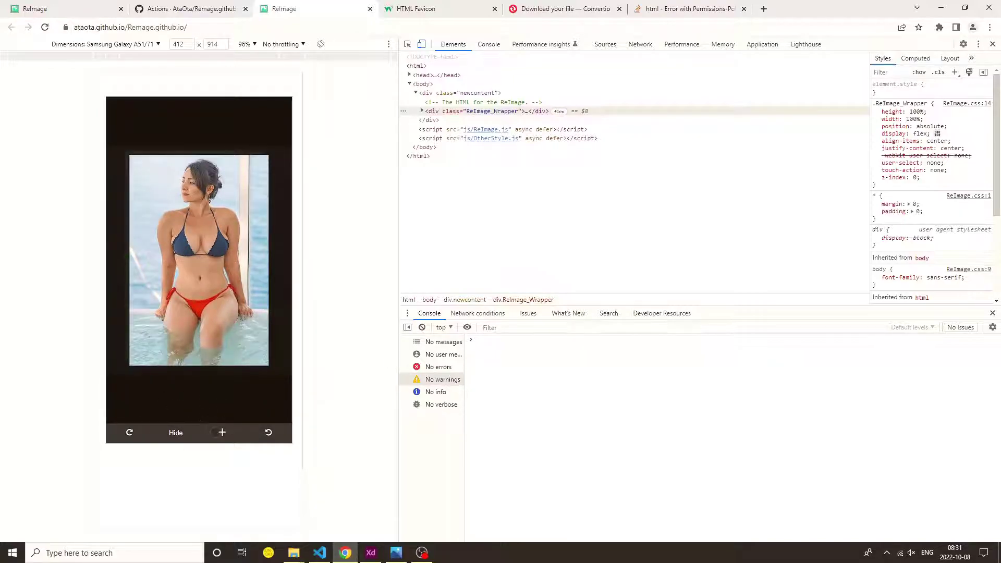
pyautogui.click(222, 432)
# - Load the women-mood-flower photo into the cropper
pyautogui.click(654, 258)
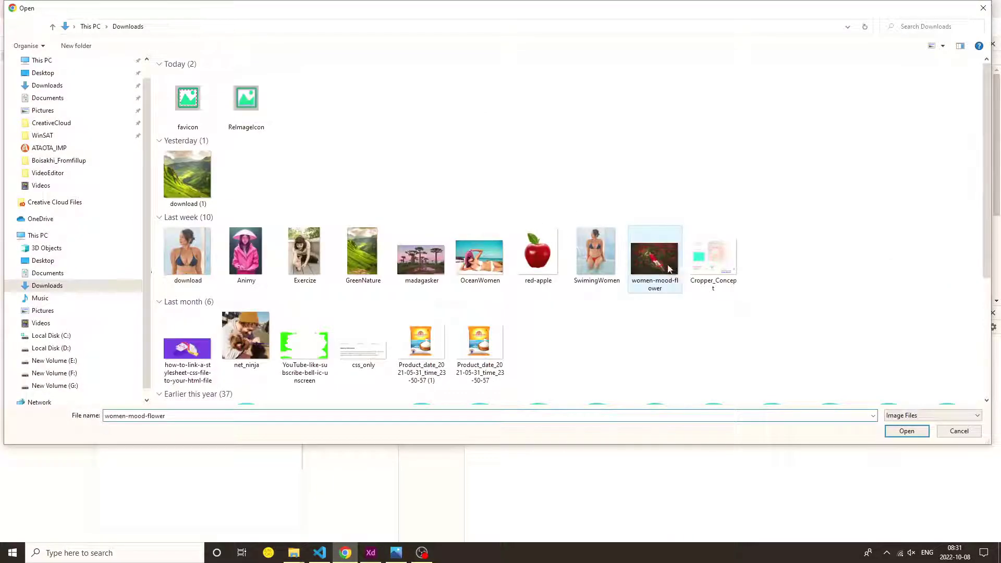
pyautogui.click(906, 431)
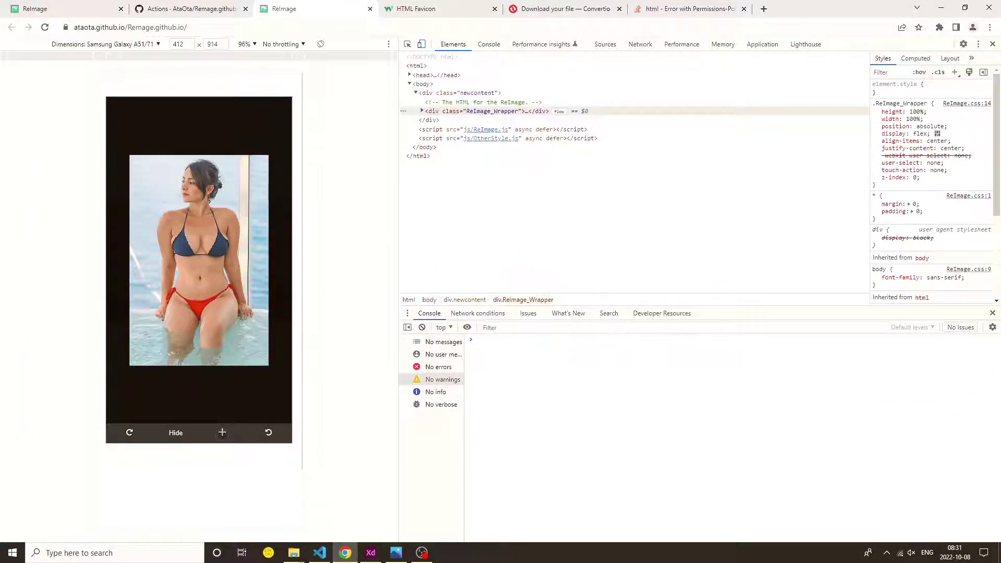
pyautogui.click(222, 432)
pyautogui.click(655, 258)
pyautogui.click(906, 431)
# - Crop the flower photo over the woman and check the preview
pyautogui.click(176, 434)
pyautogui.moveTo(199, 260); pyautogui.dragTo(160, 316)
pyautogui.moveTo(184, 260); pyautogui.dragTo(271, 260)
pyautogui.click(176, 433)
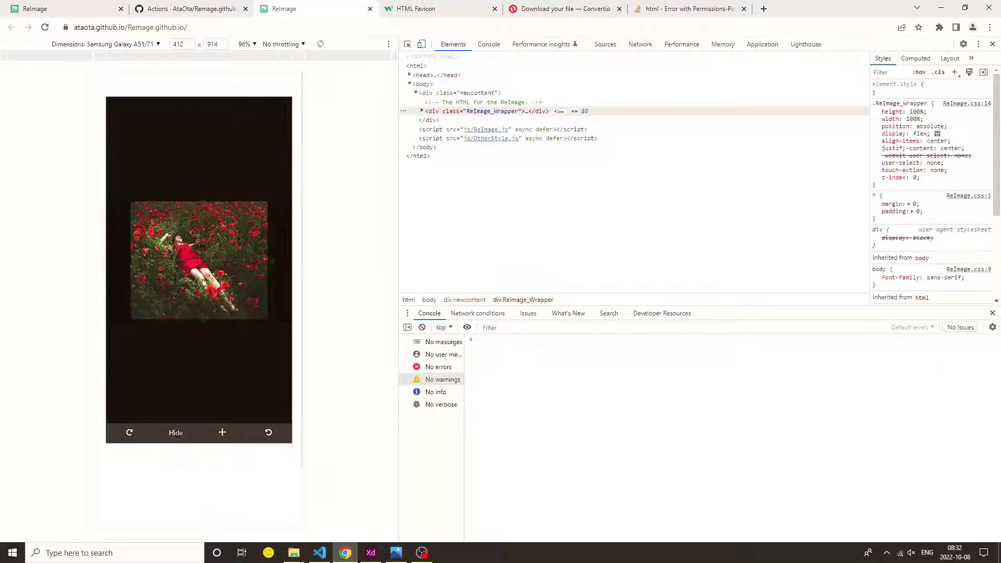
pyautogui.click(176, 433)
# - Rotate the photo to portrait, crop around the woman in red, and preview it
pyautogui.click(129, 432)
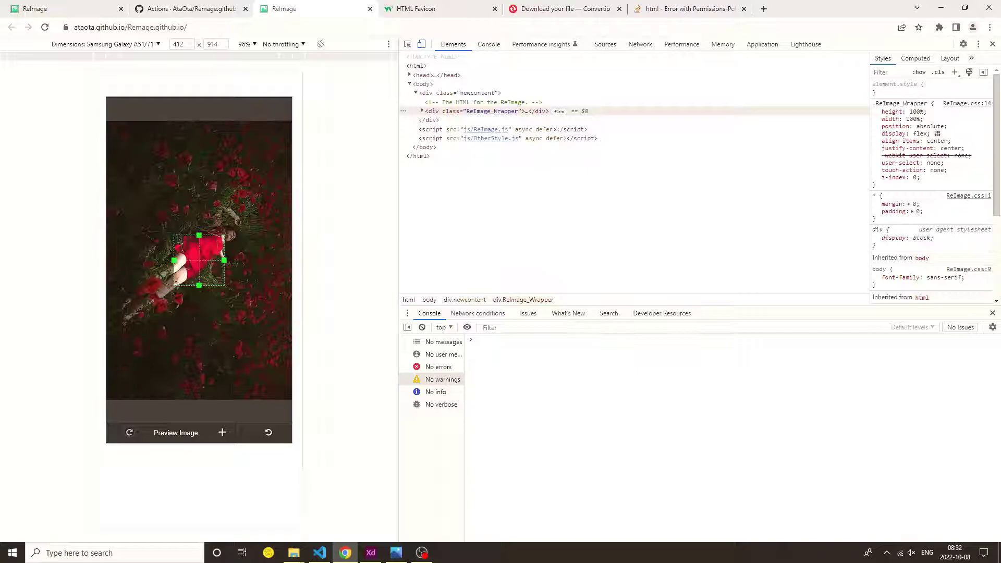
pyautogui.moveTo(199, 259); pyautogui.dragTo(279, 198)
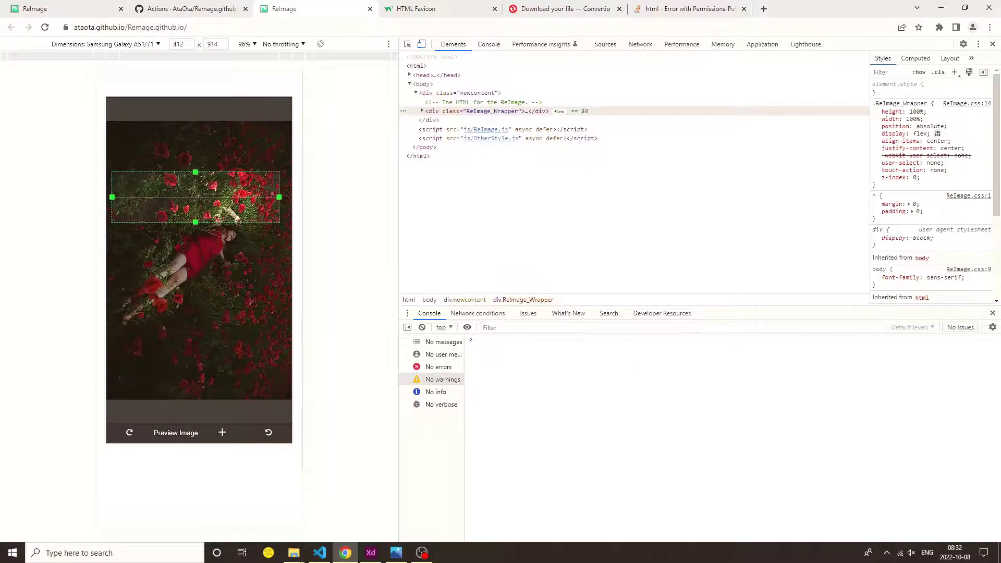
pyautogui.moveTo(195, 223); pyautogui.dragTo(209, 323)
pyautogui.rightClick(210, 322)
pyautogui.click(162, 446)
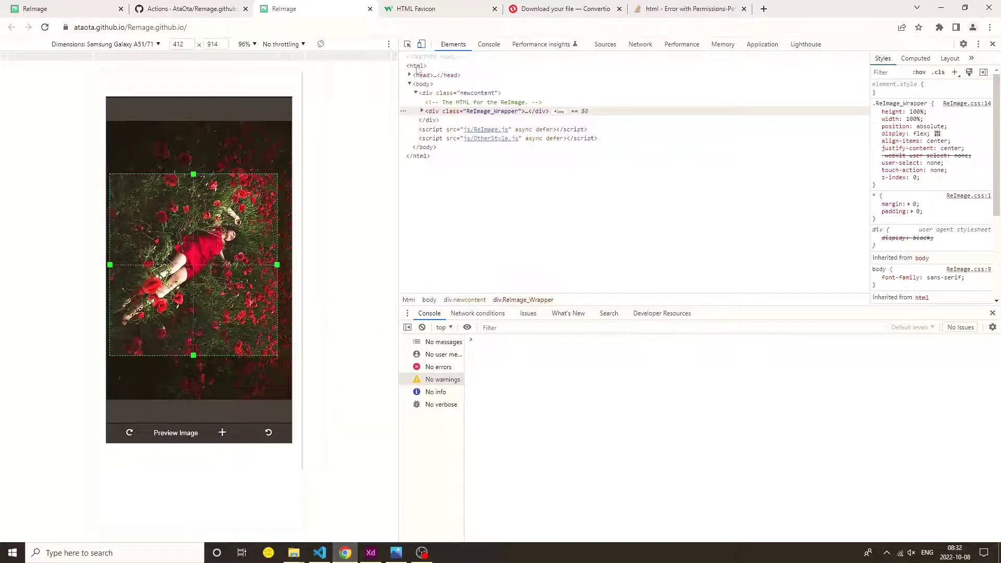
pyautogui.click(175, 433)
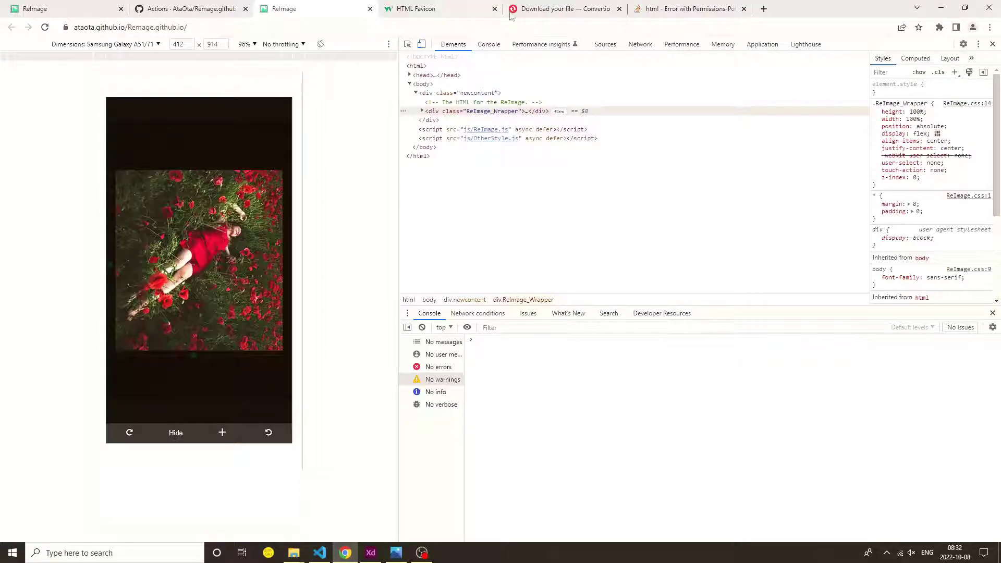
pyautogui.click(408, 44)
# - Open the inspected poppy preview's source in a new tab, then go back to local ReImage
pyautogui.click(227, 236)
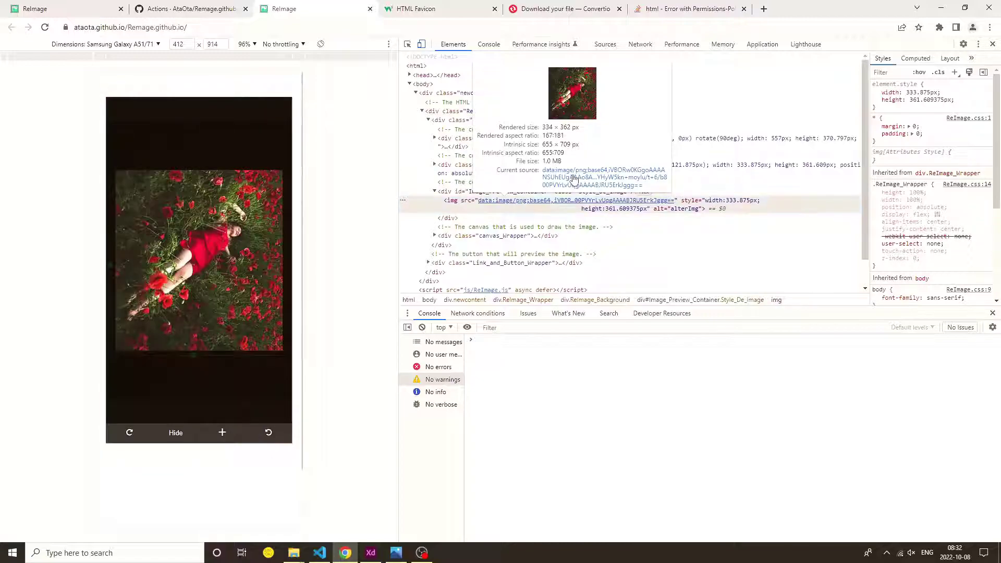
pyautogui.click(573, 178)
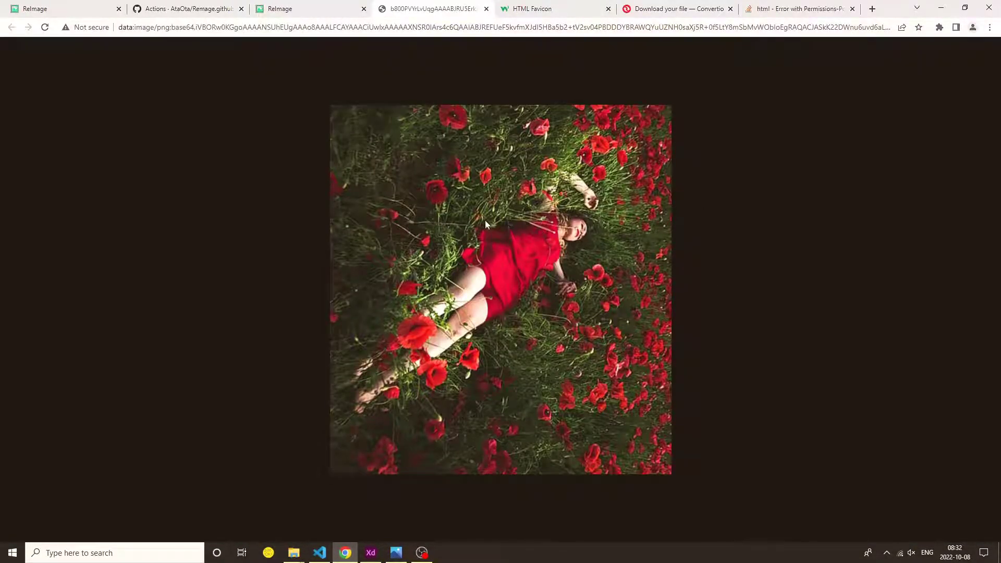
pyautogui.click(49, 10)
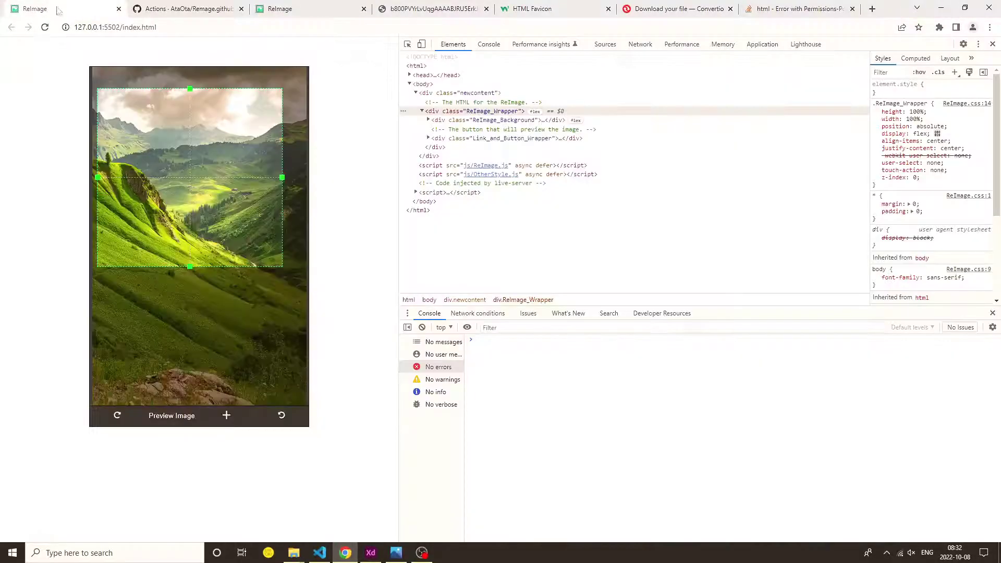
# - Load the red-apple image into the cropper
pyautogui.click(228, 416)
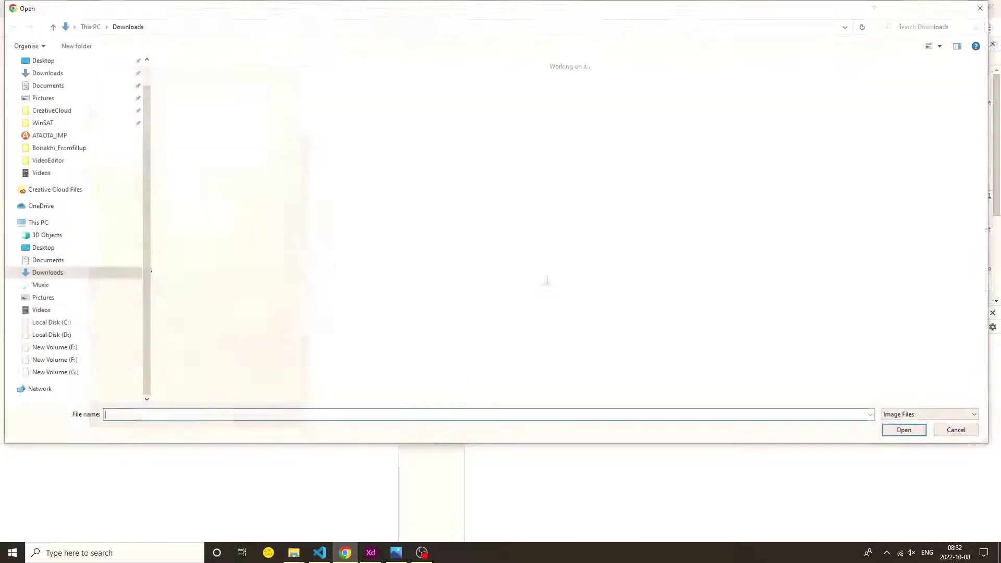
pyautogui.click(535, 259)
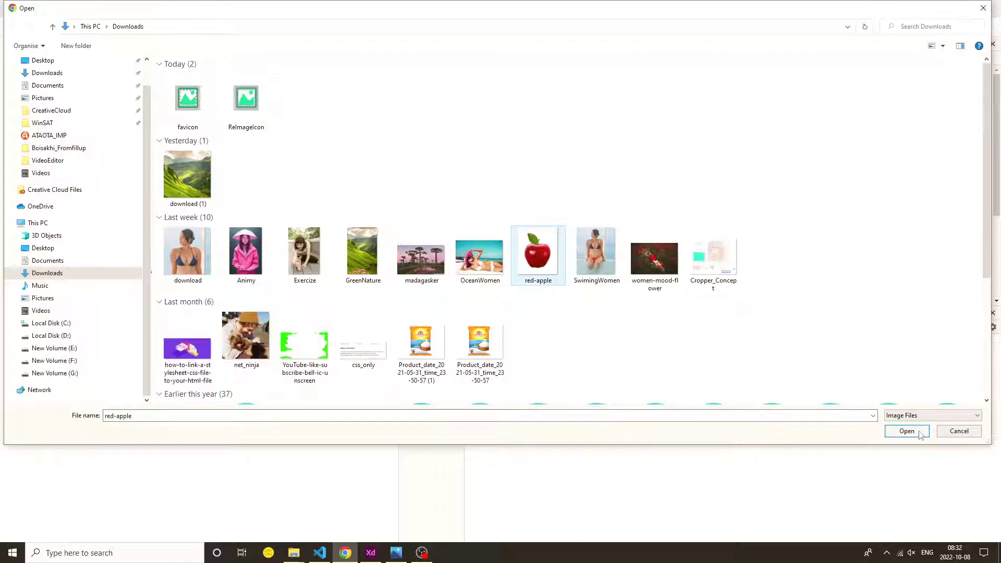
pyautogui.doubleClick(536, 259)
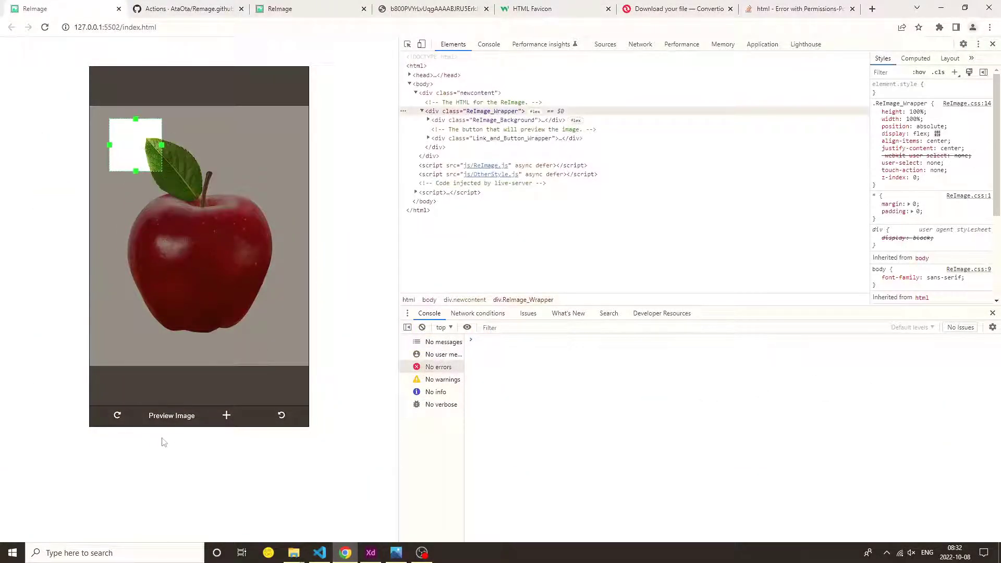
# - Rotate the apple 90 degrees, crop around the whole fruit, and preview it
pyautogui.click(117, 416)
pyautogui.moveTo(196, 245); pyautogui.dragTo(140, 306)
pyautogui.moveTo(162, 246); pyautogui.dragTo(294, 248)
pyautogui.click(166, 416)
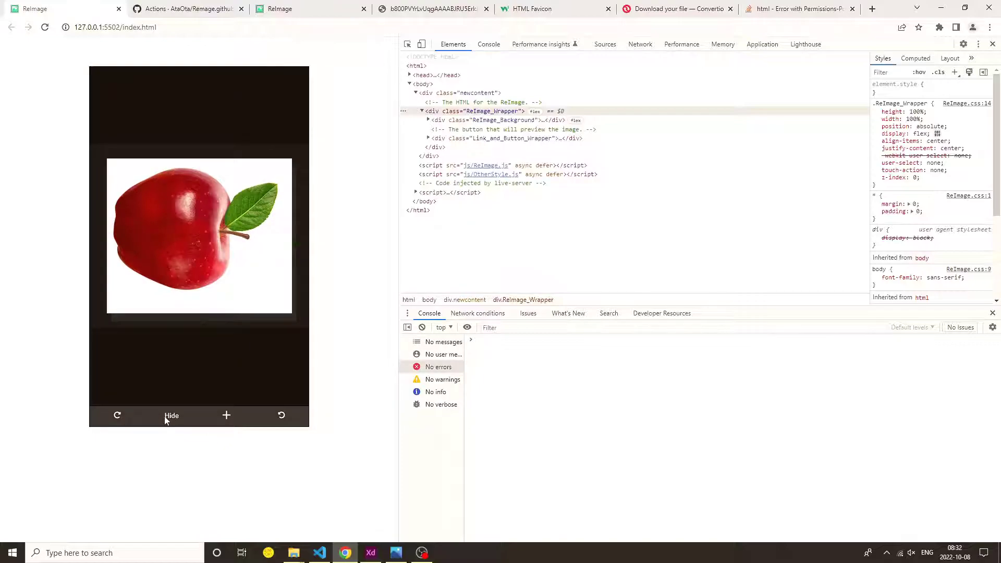
# - Inspect the cropped apple's img element and open its source full-size in a new tab
pyautogui.click(407, 44)
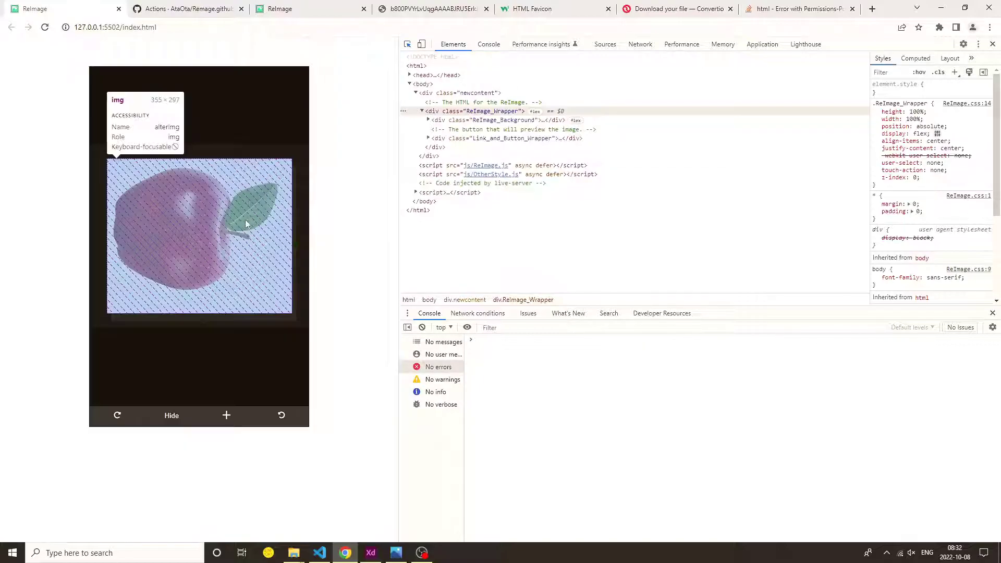
pyautogui.click(245, 217)
pyautogui.moveTo(573, 200)
pyautogui.click(598, 187)
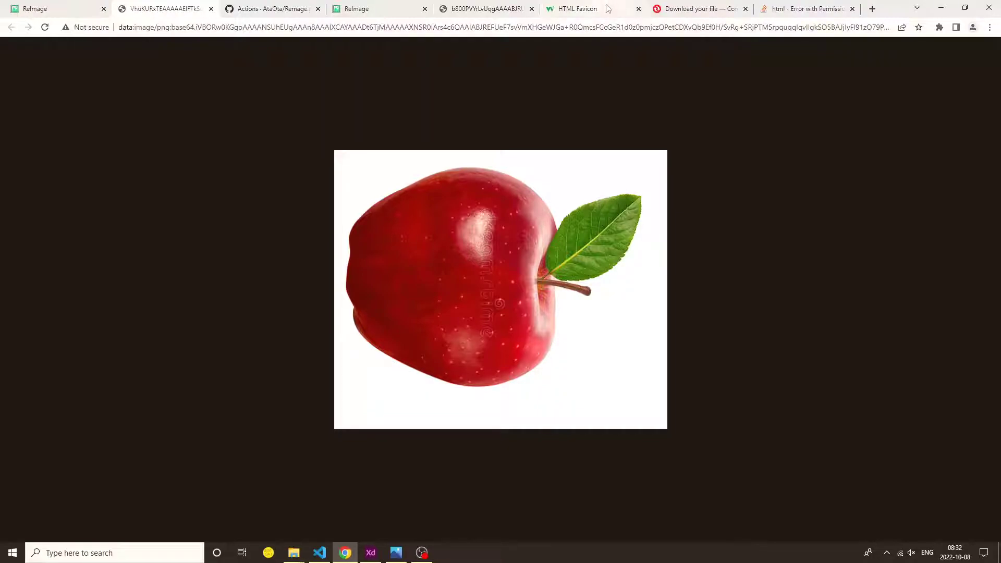
# - Save the cropped poppy image to Downloads as download (2).png
pyautogui.click(467, 8)
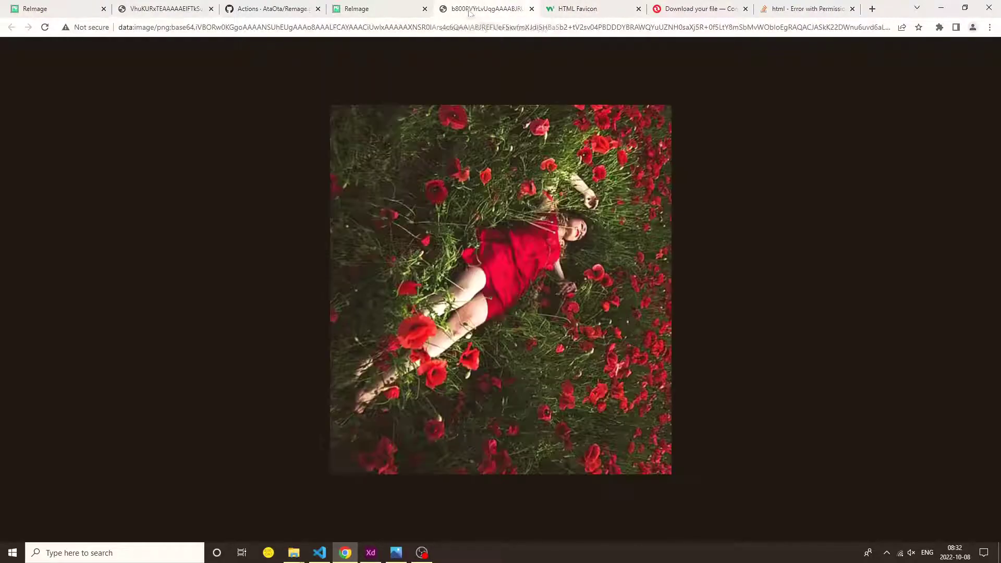
pyautogui.rightClick(448, 274)
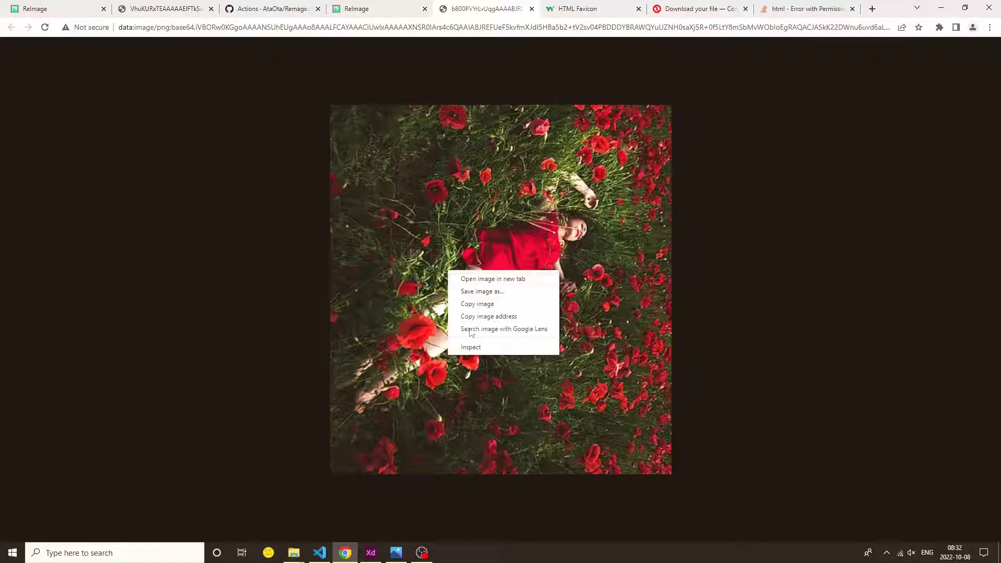
pyautogui.click(478, 292)
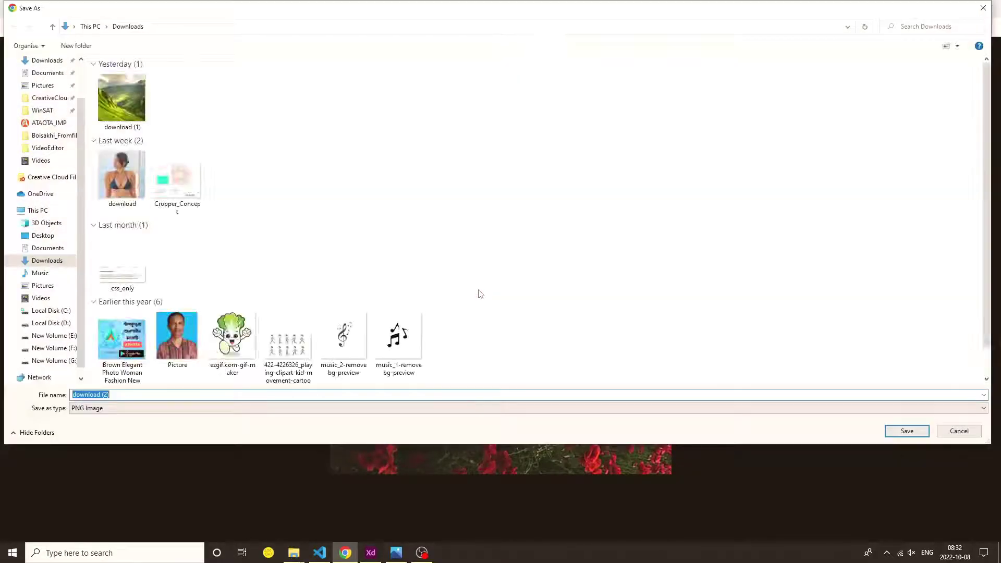
pyautogui.click(902, 436)
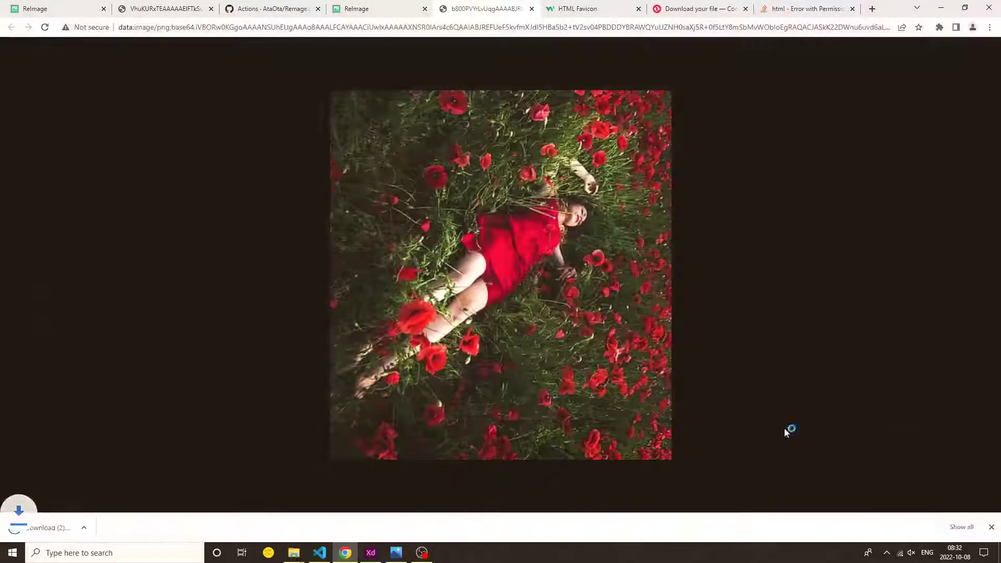
# - View download (2) from the Downloads folder in Photos, then close the viewer
pyautogui.moveTo(294, 554)
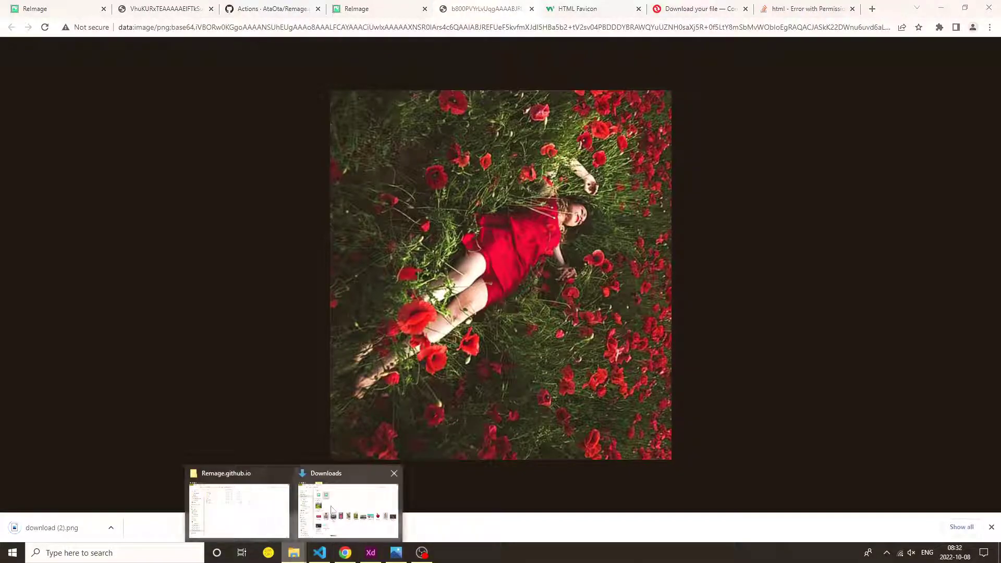
pyautogui.click(348, 504)
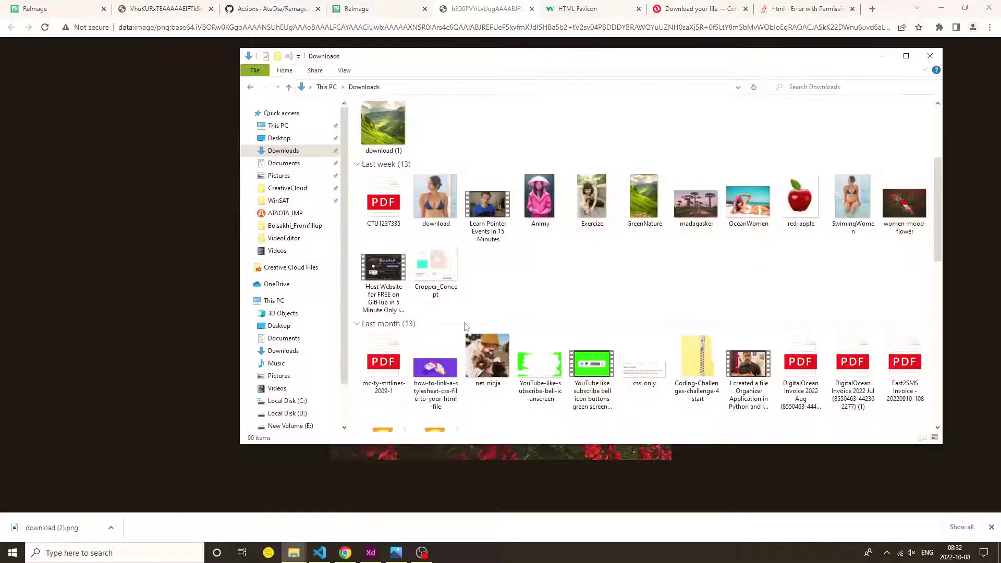
pyautogui.scroll(3, 465, 327)
pyautogui.doubleClick(490, 149)
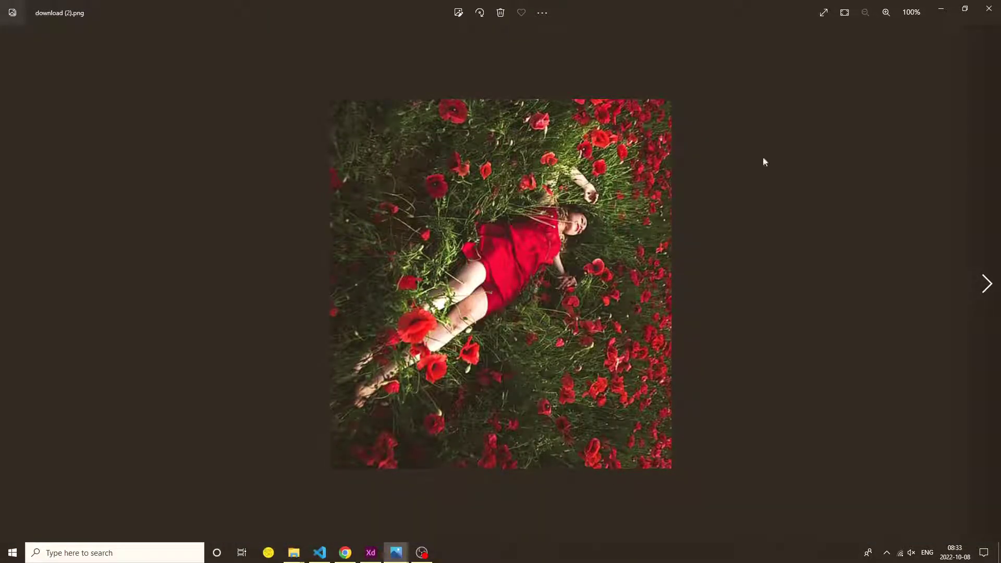
pyautogui.click(989, 9)
# - Close the full-size image tab and return to the hosted ReImage tab
pyautogui.click(345, 553)
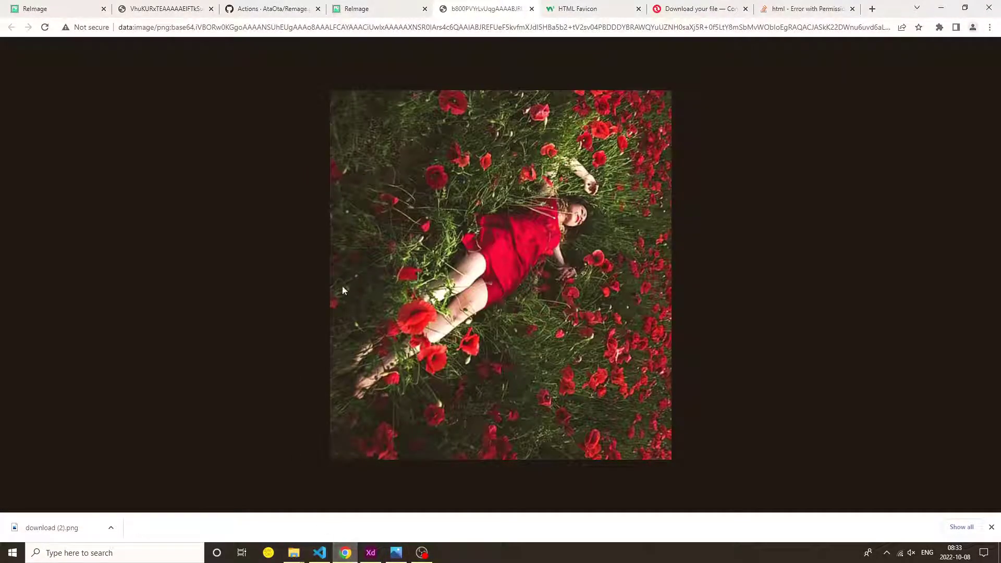
pyautogui.click(530, 10)
pyautogui.click(356, 8)
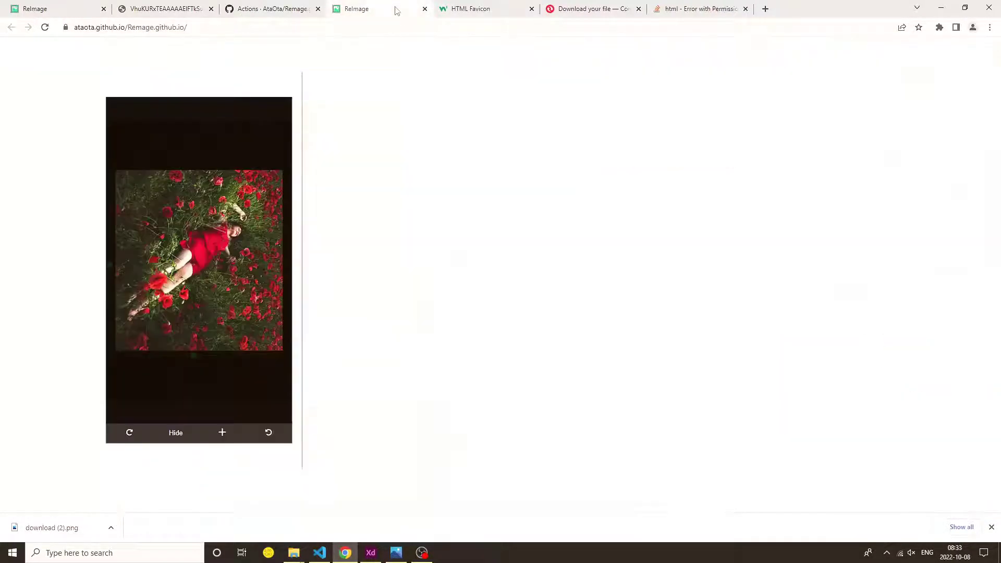
# - Load the net_ninja photo into the cropper
pyautogui.click(222, 432)
pyautogui.scroll(-4, 256, 348)
pyautogui.scroll(1, 255, 348)
pyautogui.click(246, 157)
pyautogui.click(921, 431)
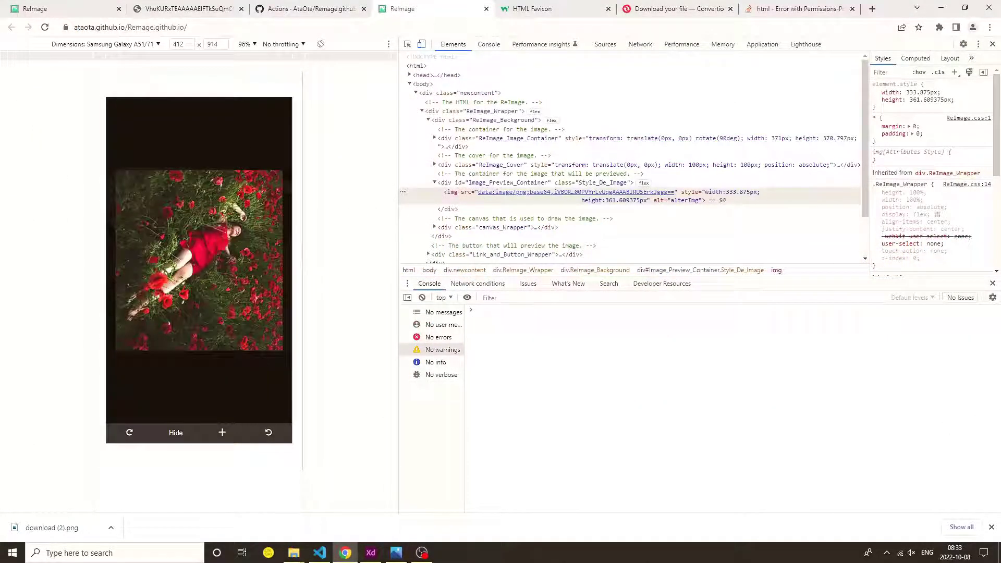
# - With DevTools closed, move the crop box to the photo's top left, then reopen DevTools
pyautogui.click(992, 44)
pyautogui.moveTo(501, 227); pyautogui.dragTo(436, 339)
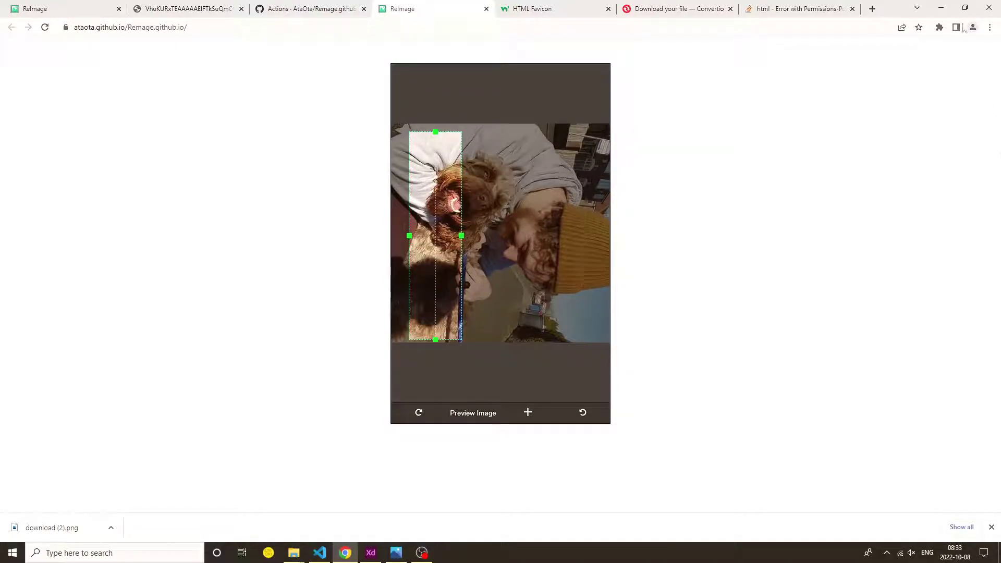
pyautogui.rightClick(764, 182)
pyautogui.click(790, 336)
pyautogui.hotkey('ctrl', 'shift', 'i')
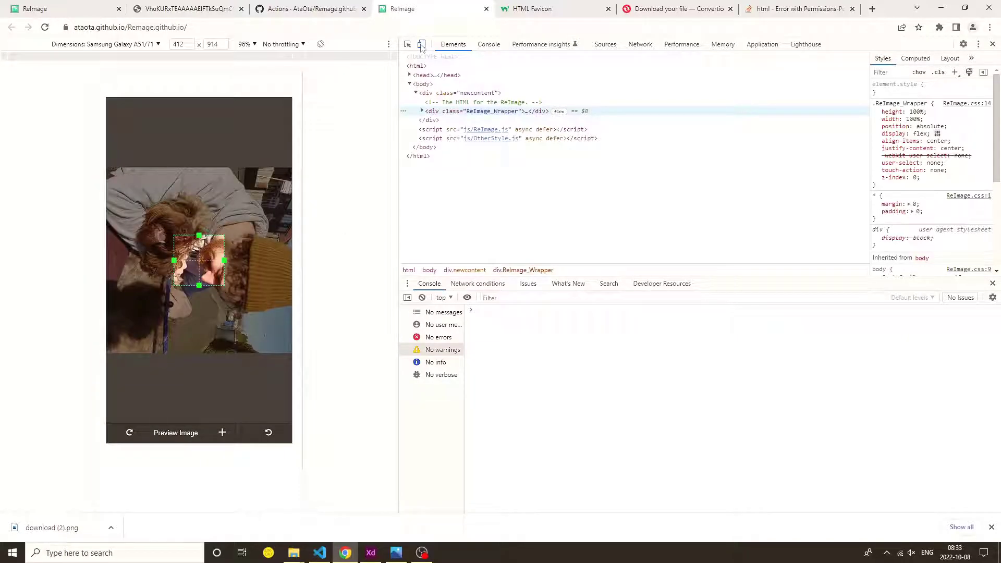
# - Switch the emulated viewport to Responsive and make it narrower
pyautogui.click(157, 45)
pyautogui.click(139, 60)
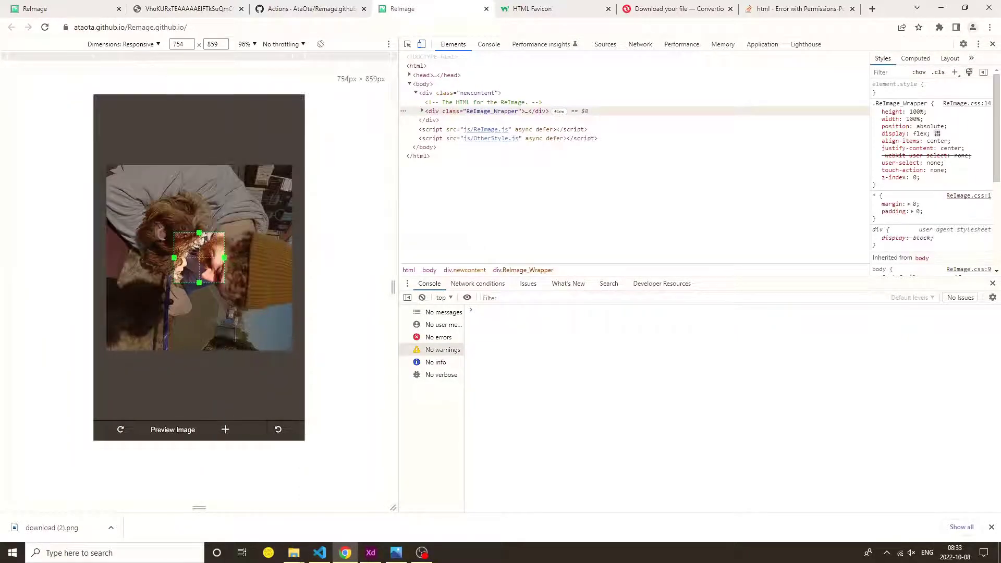
pyautogui.moveTo(393, 276); pyautogui.dragTo(359, 288)
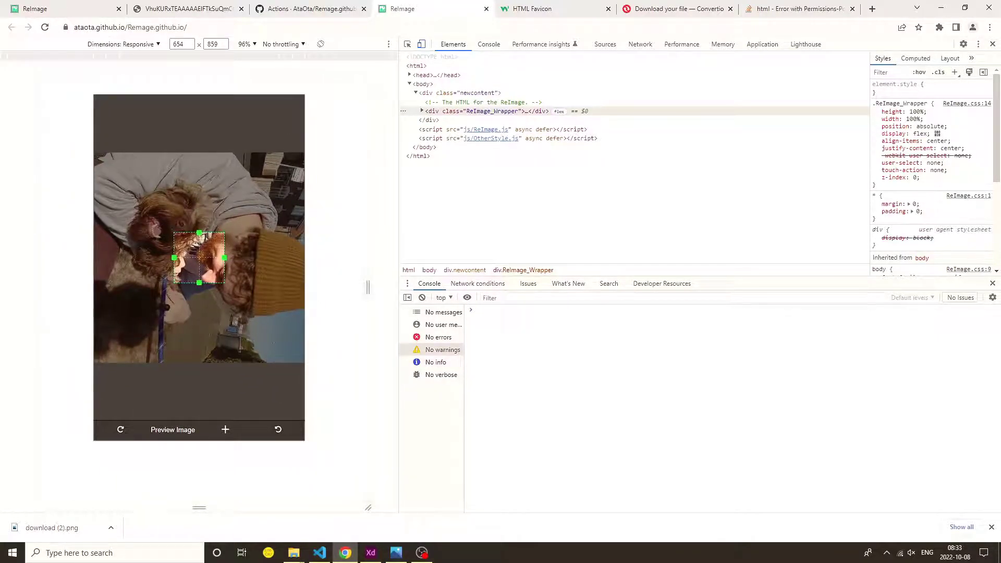
# - Rotate the photo upright, crop around the man in the beanie and his dog, and preview
pyautogui.moveTo(194, 259); pyautogui.dragTo(144, 189)
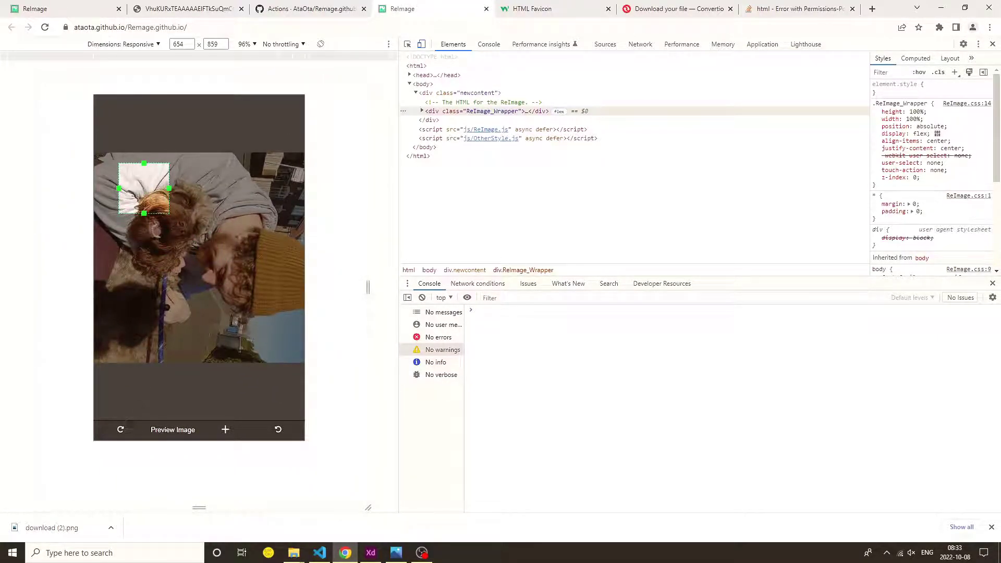
pyautogui.click(279, 429)
pyautogui.moveTo(199, 254); pyautogui.dragTo(165, 361)
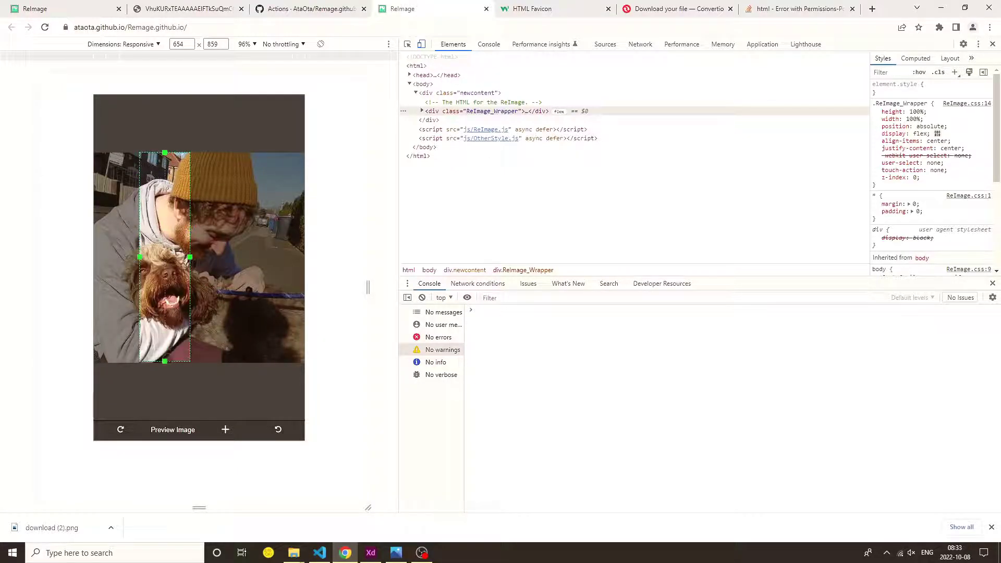
pyautogui.moveTo(190, 254); pyautogui.dragTo(266, 254)
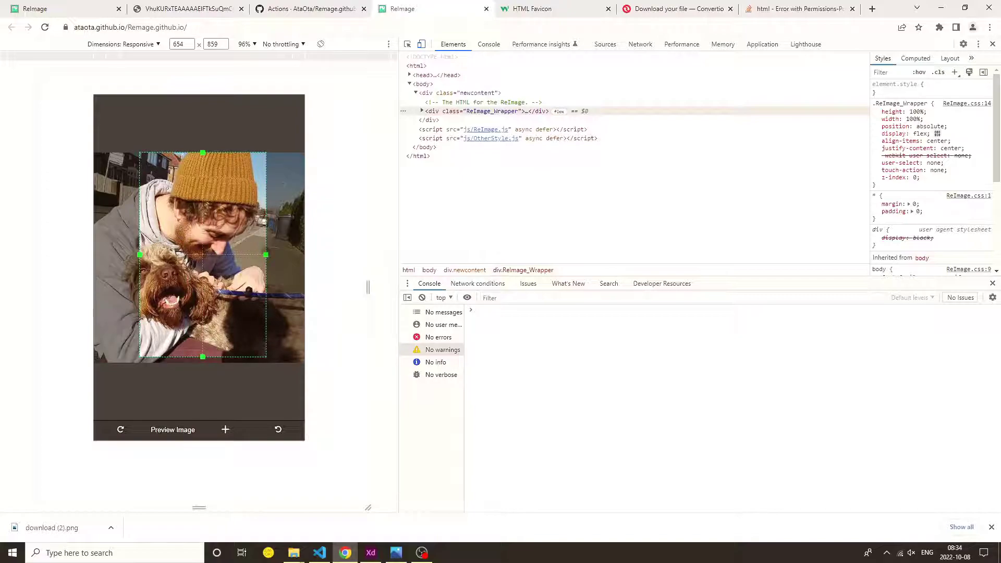
pyautogui.moveTo(140, 254); pyautogui.dragTo(108, 254)
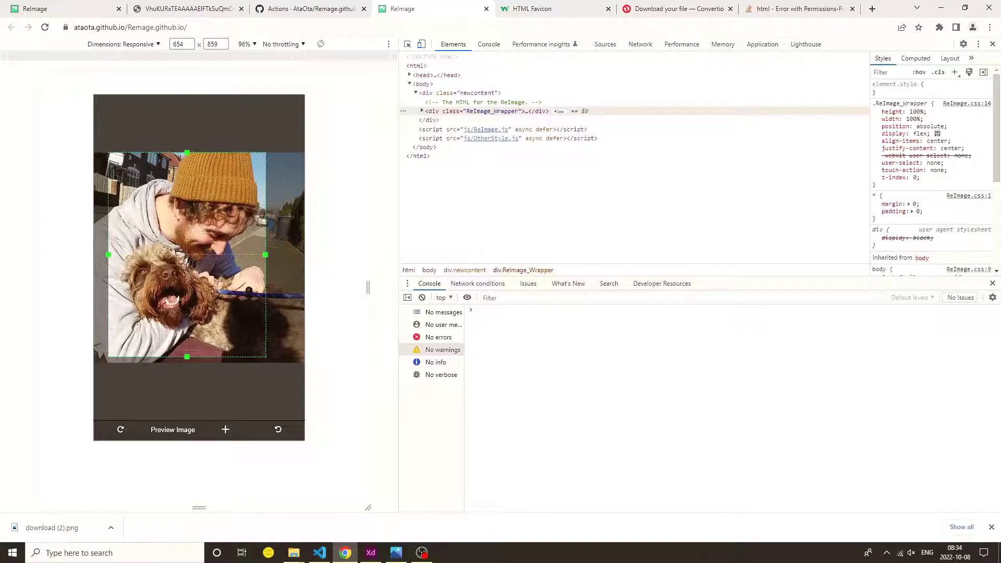
pyautogui.moveTo(187, 349)
pyautogui.mouseDown()
pyautogui.moveTo(186, 365)
pyautogui.moveTo(186, 352)
pyautogui.mouseUp()
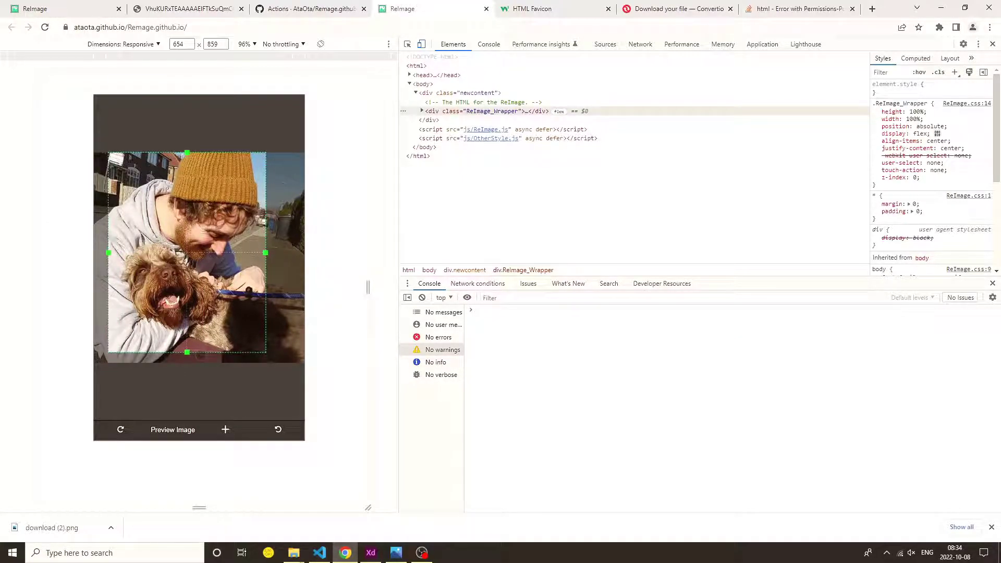
pyautogui.moveTo(265, 252); pyautogui.dragTo(272, 252)
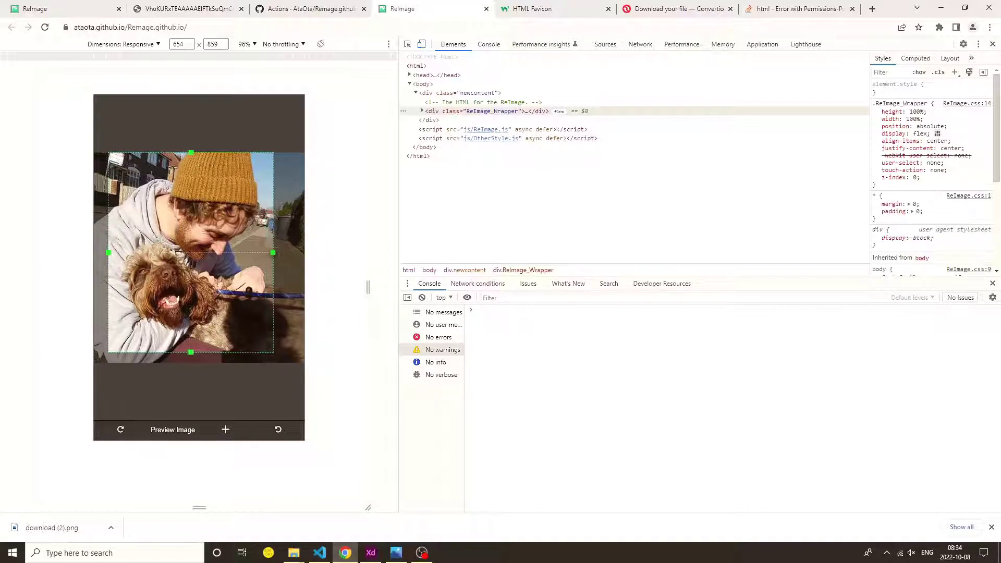
pyautogui.click(173, 429)
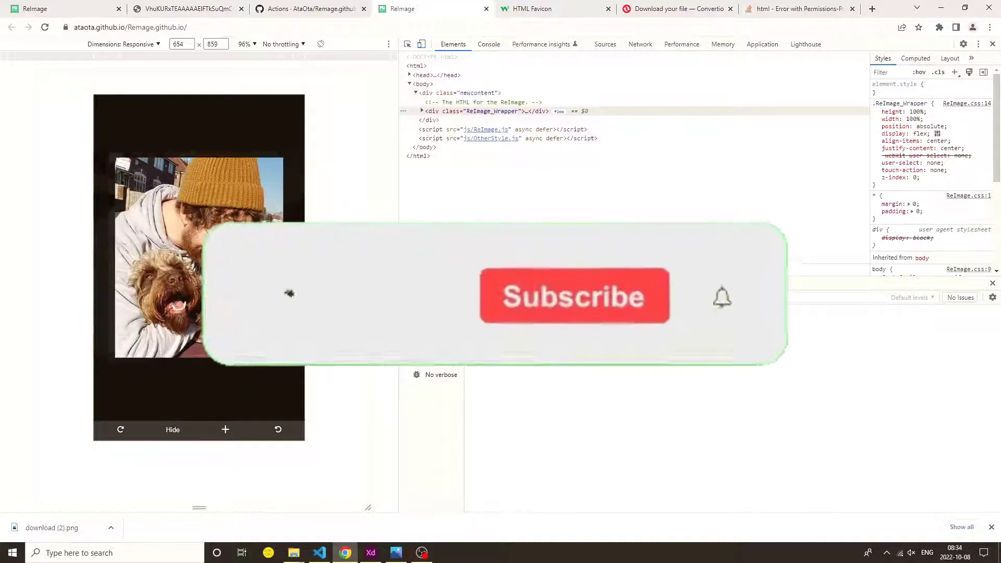